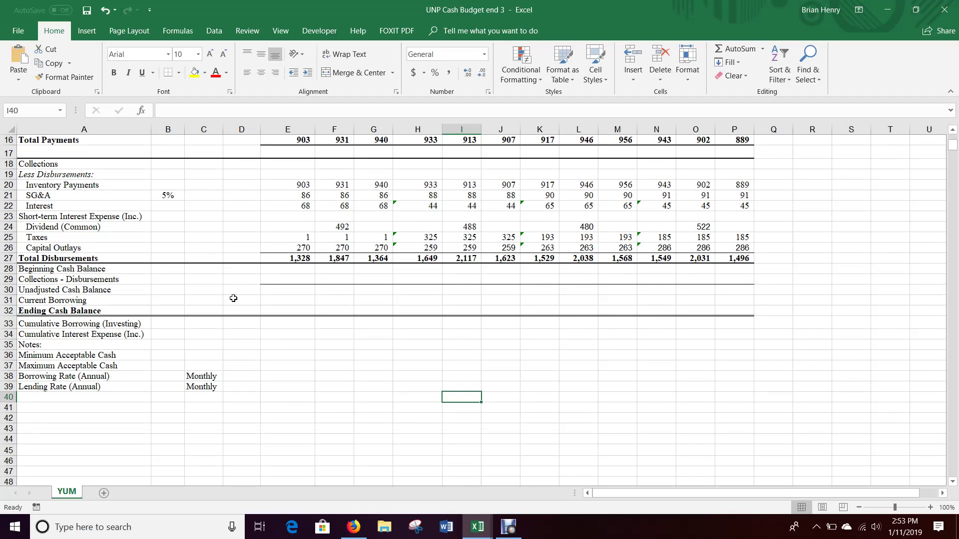
# Look up the Dec. 31, 2016 cash in the UNP Financials Wired workbook and enter 1277 as December's Ending Cash Balance in D32 of the budget
pyautogui.scroll(5, 233, 298)
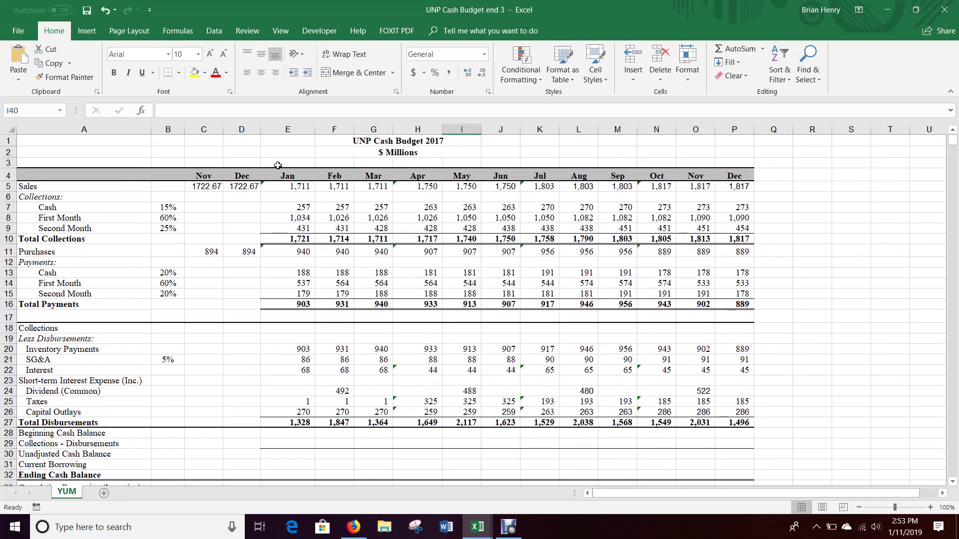
pyautogui.scroll(-3, 331, 359)
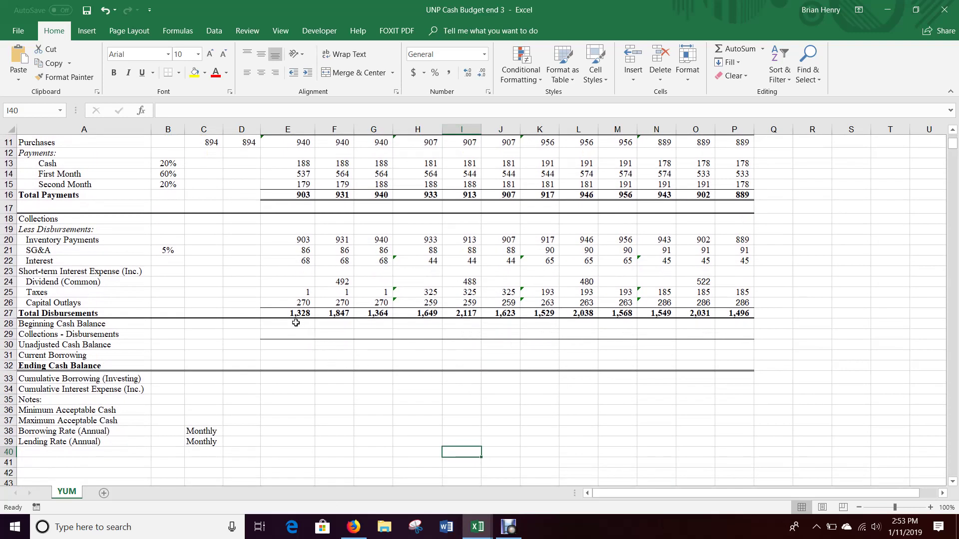
pyautogui.click(270, 325)
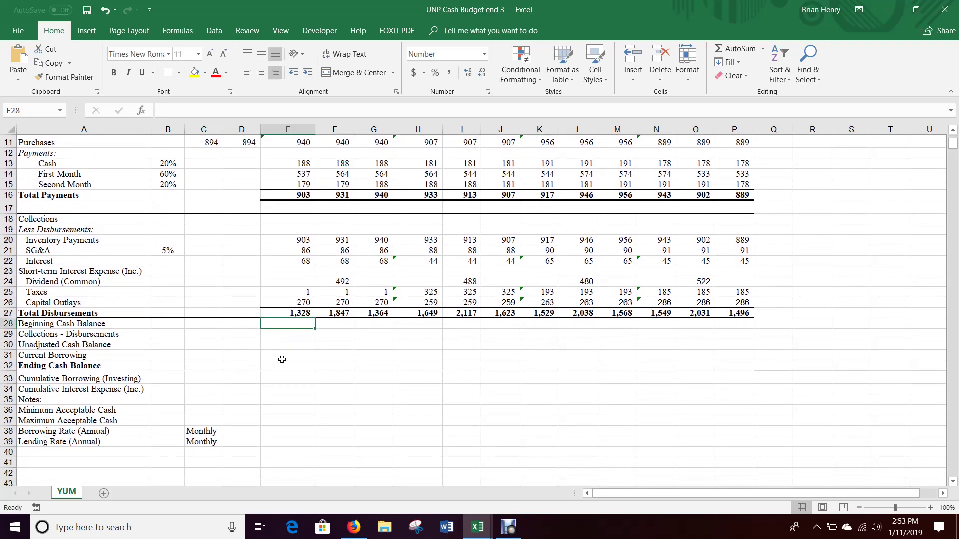
pyautogui.click(240, 367)
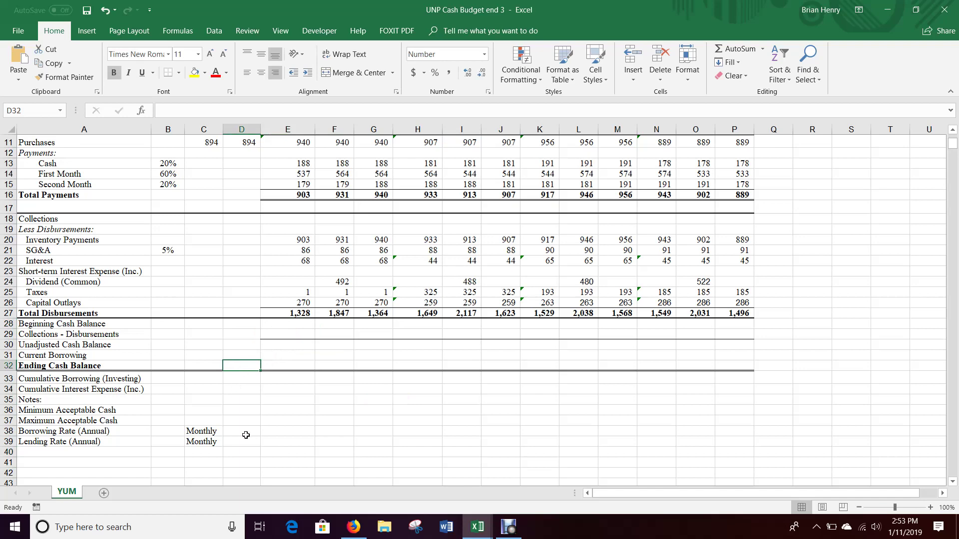
pyautogui.scroll(3, 331, 404)
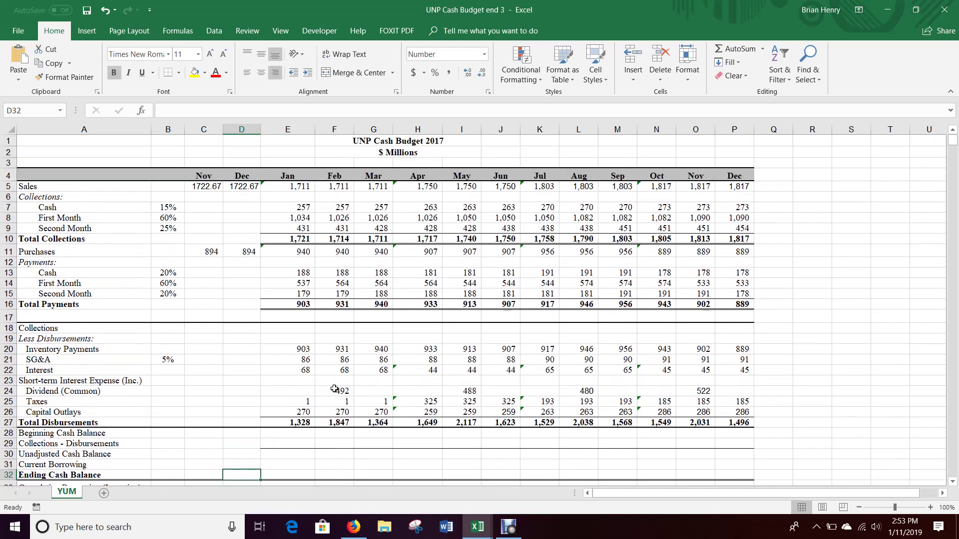
pyautogui.scroll(-1, 400, 330)
pyautogui.scroll(-2, 400, 330)
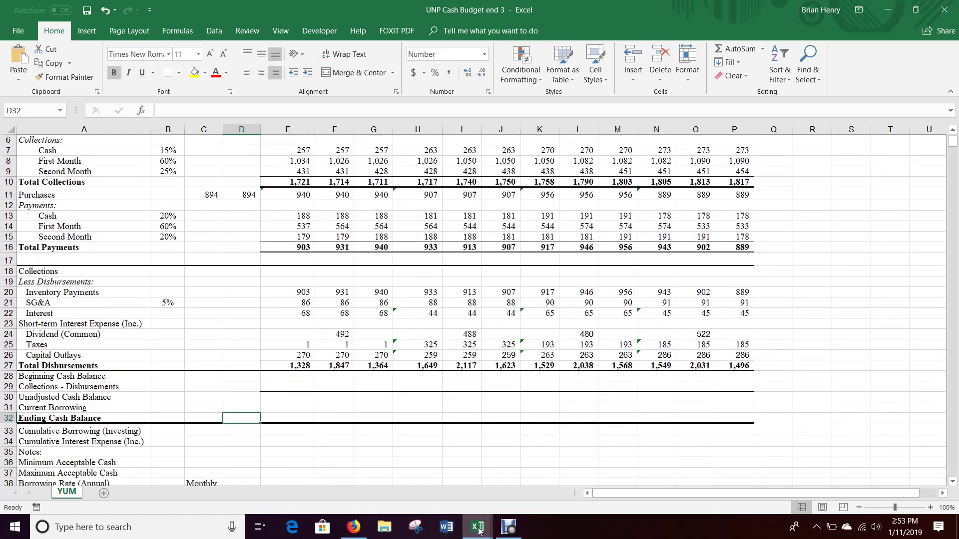
pyautogui.moveTo(477, 527)
pyautogui.click(551, 453)
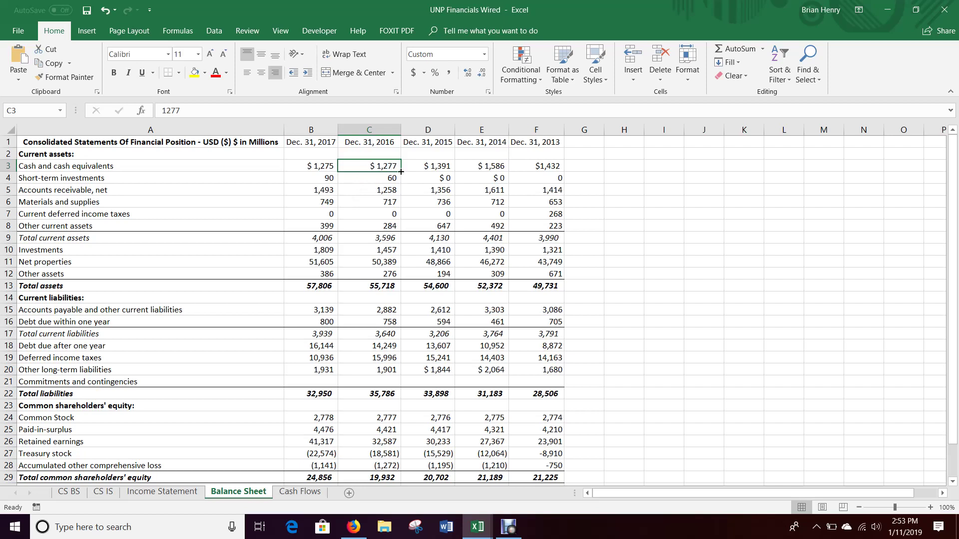
pyautogui.moveTo(468, 528)
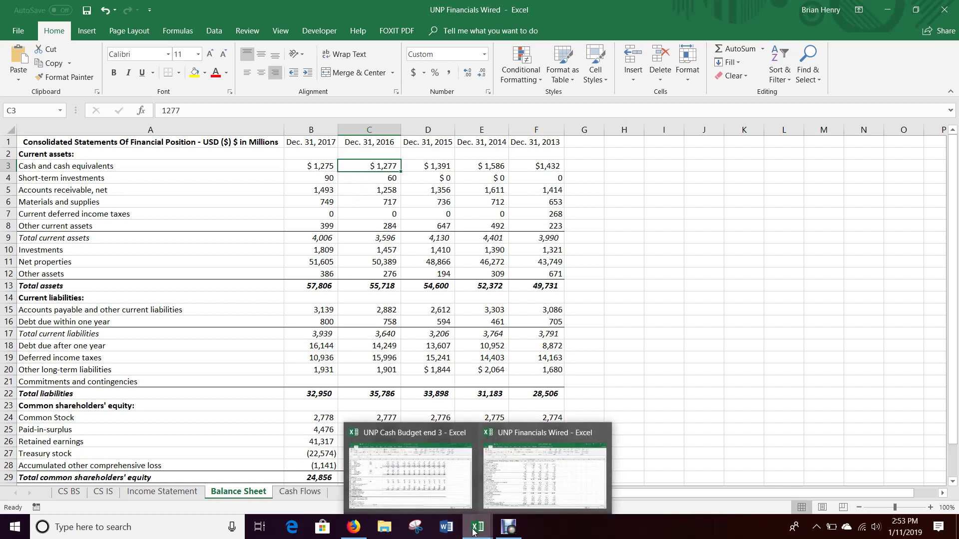
pyautogui.click(388, 453)
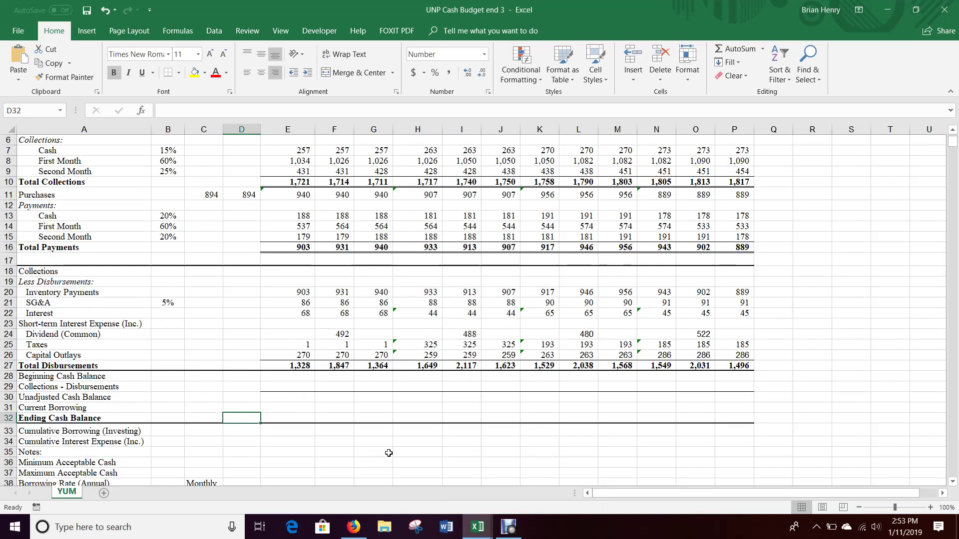
pyautogui.write('1277')
pyautogui.press('Return')
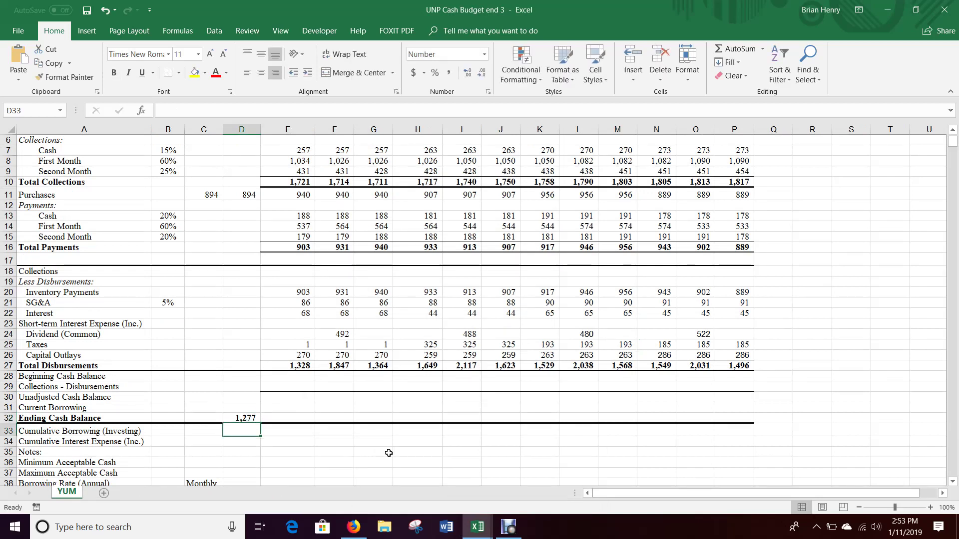
# Link January's Beginning Cash Balance in E28 to the prior December's ending cash balance with =D32
pyautogui.click(301, 377)
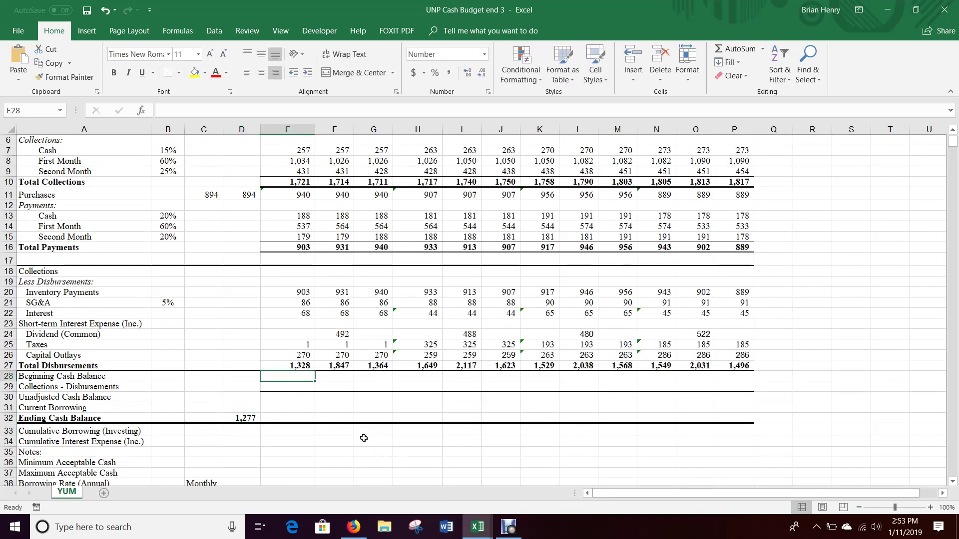
pyautogui.write('=')
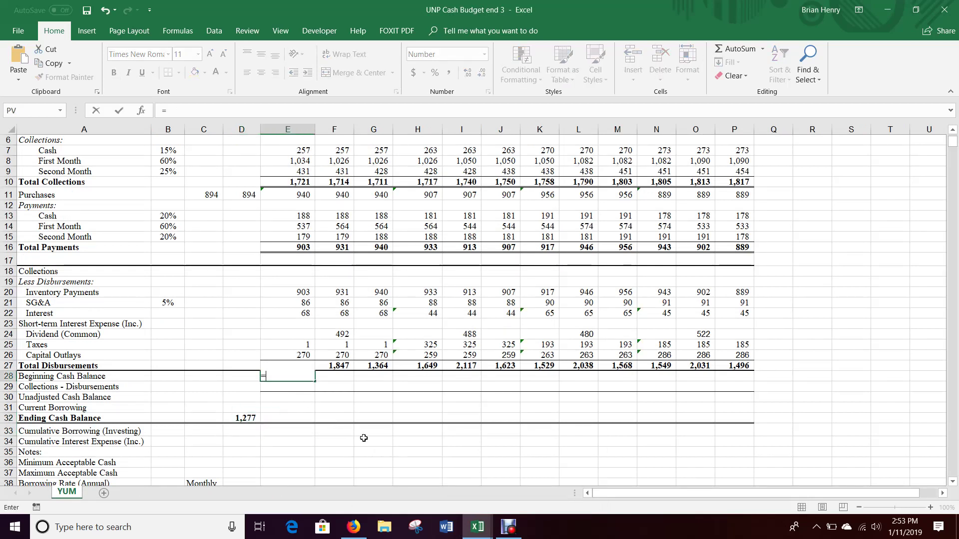
pyautogui.click(250, 418)
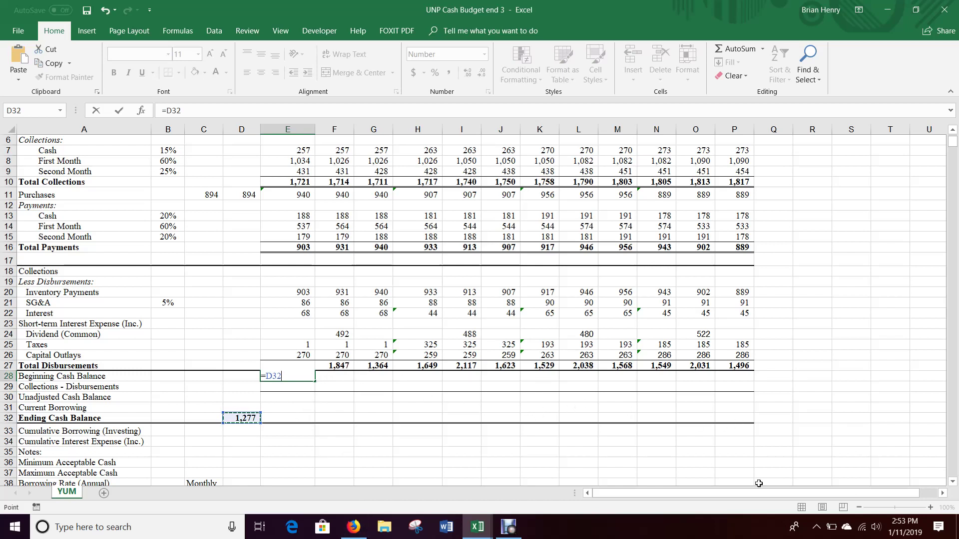
pyautogui.press('Return')
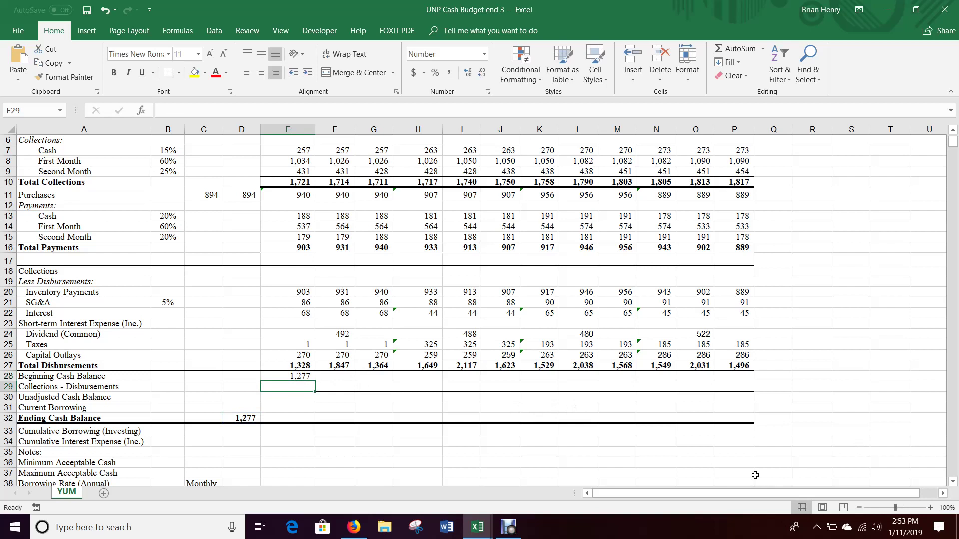
# Calculate January's Collections - Disbursements in E29 as total collections minus total disbursements, =E10-E27
pyautogui.write('=')
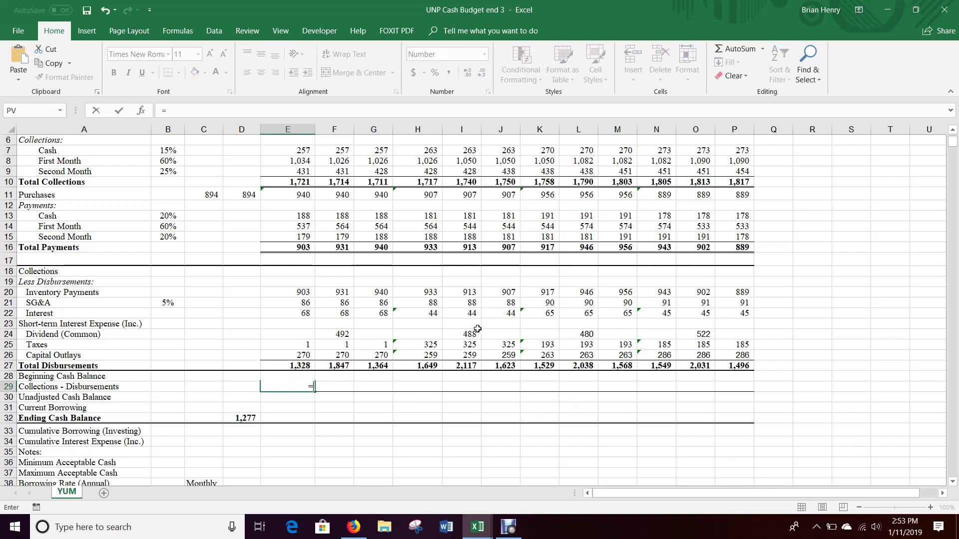
pyautogui.click(310, 182)
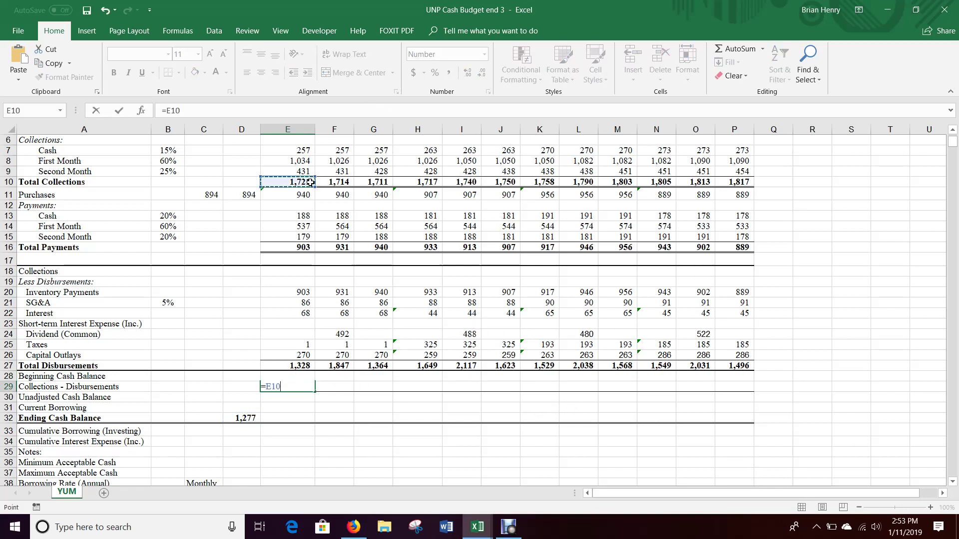
pyautogui.write('-')
pyautogui.click(303, 365)
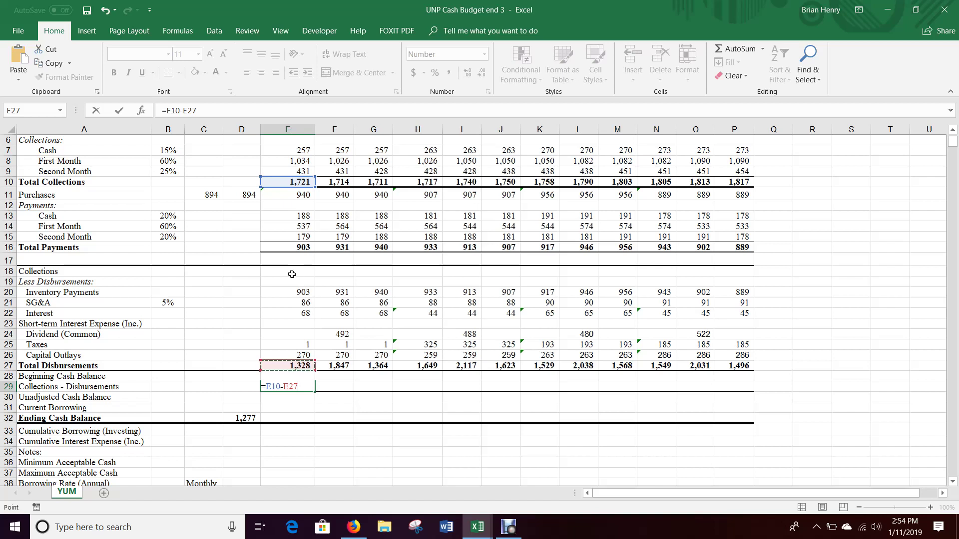
pyautogui.press('Return')
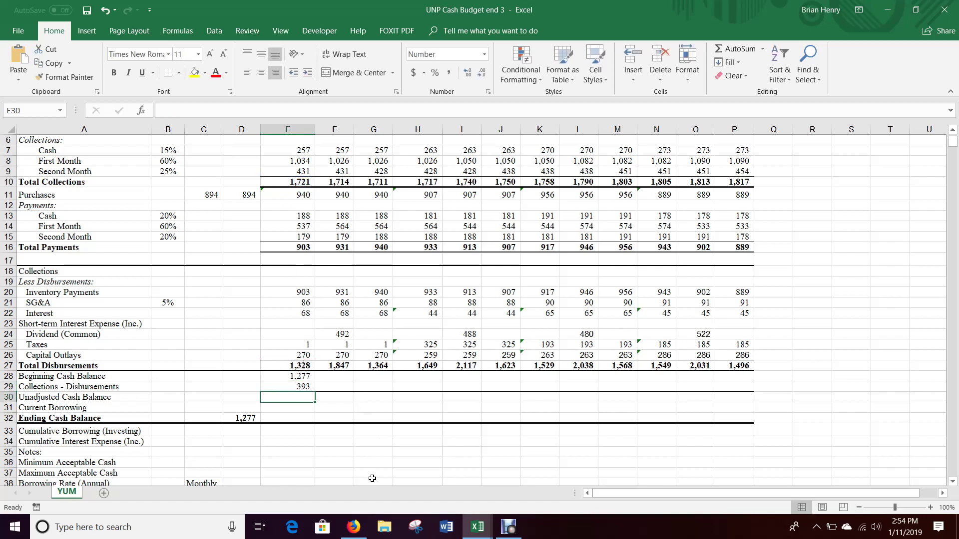
# Calculate January's Unadjusted Cash Balance in E30 by adding beginning cash and net collections, =E28+E29
pyautogui.write('=')
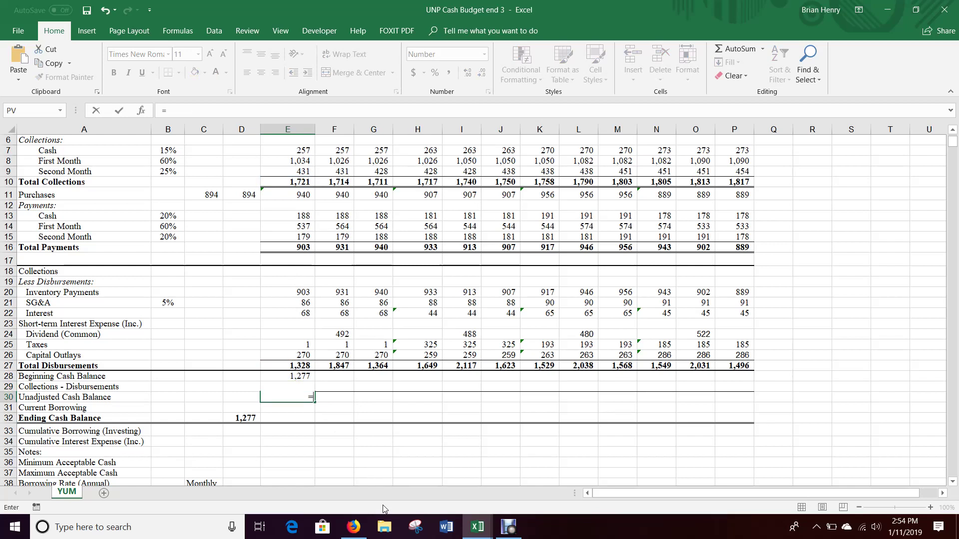
pyautogui.press('Up')
pyautogui.press('Up')
pyautogui.write('+')
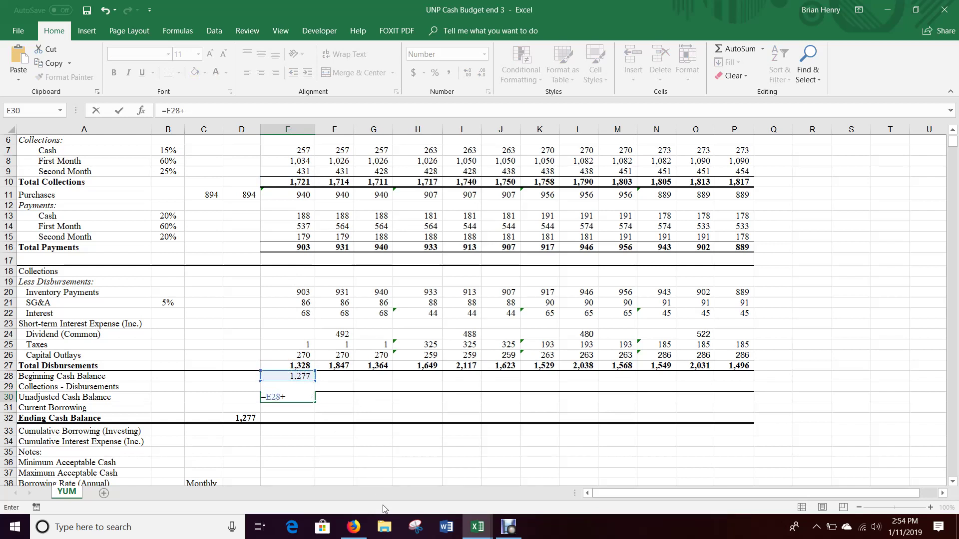
pyautogui.press('Up')
pyautogui.hotkey('ctrl', 'Return')
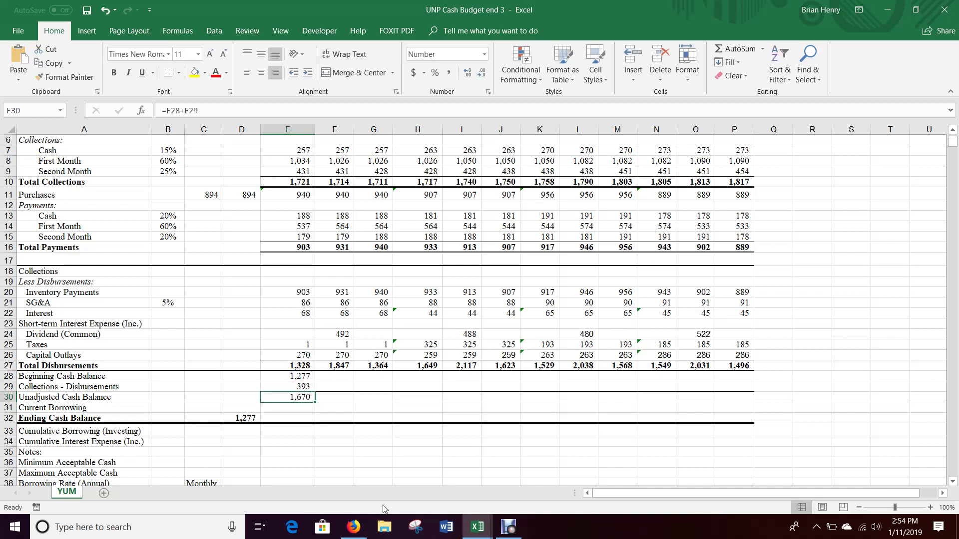
pyautogui.press('Up')
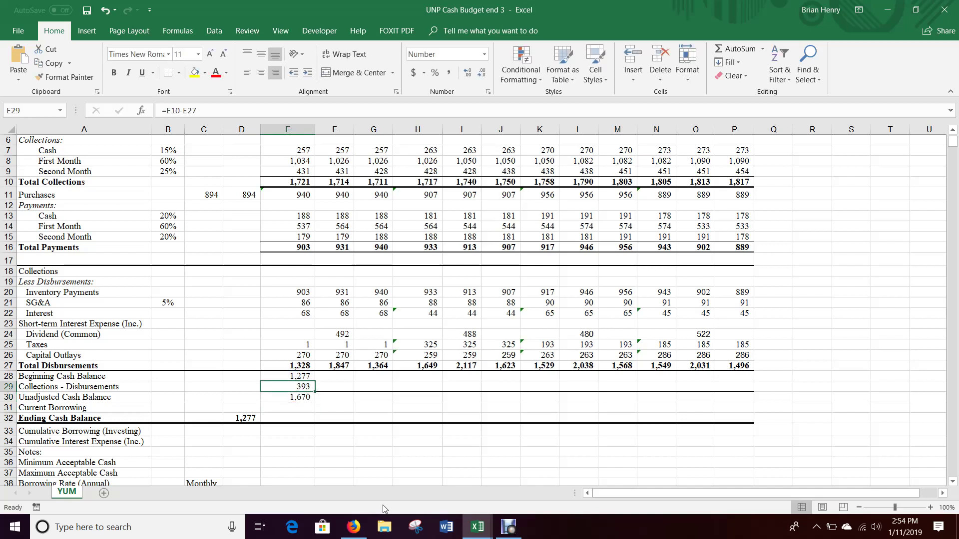
pyautogui.press('Down')
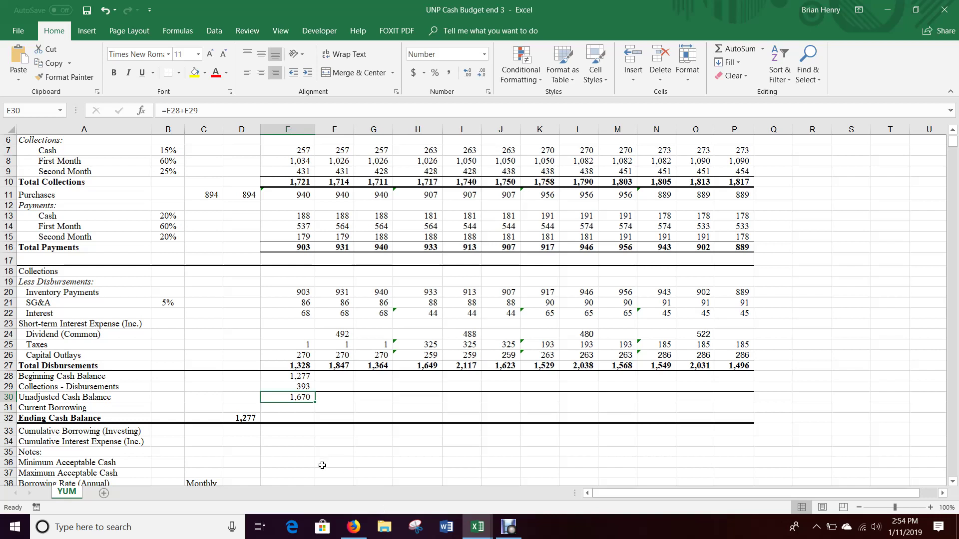
# Review the cash balances in the UNP Financials Wired balance sheet and on Yahoo Finance's quarterly UNP balance sheet in Firefox, returning to the cash budget workbook
pyautogui.scroll(-2, 321, 457)
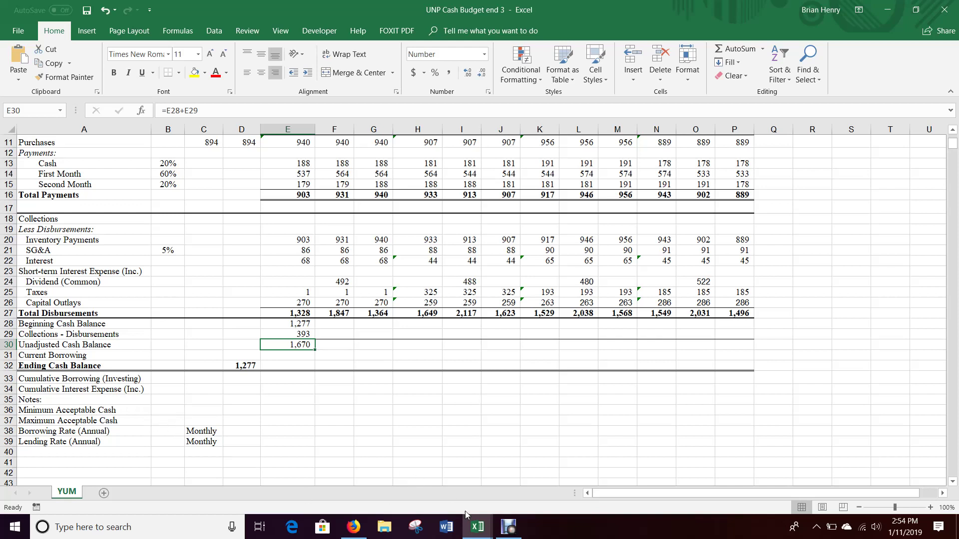
pyautogui.moveTo(477, 527)
pyautogui.click(536, 466)
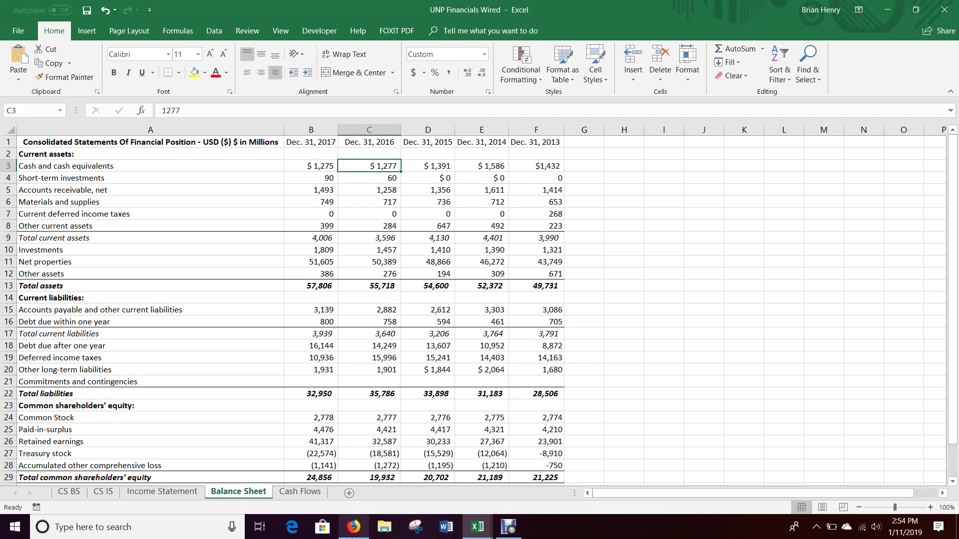
pyautogui.click(354, 527)
pyautogui.click(45, 8)
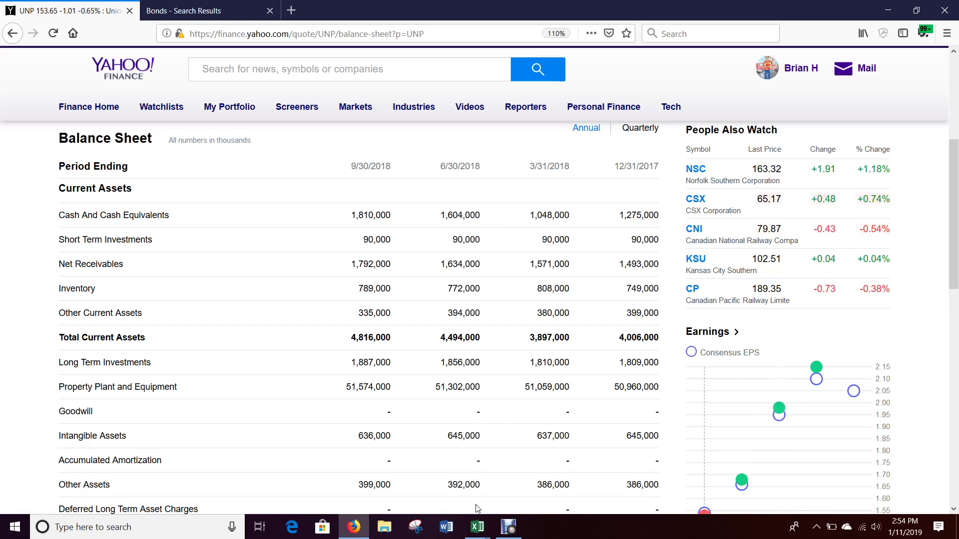
pyautogui.moveTo(478, 527)
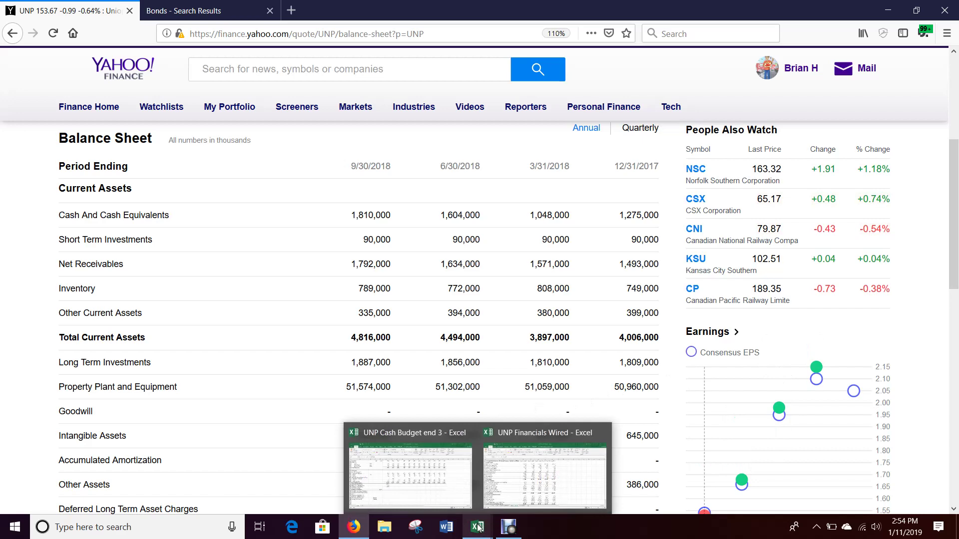
pyautogui.click(409, 469)
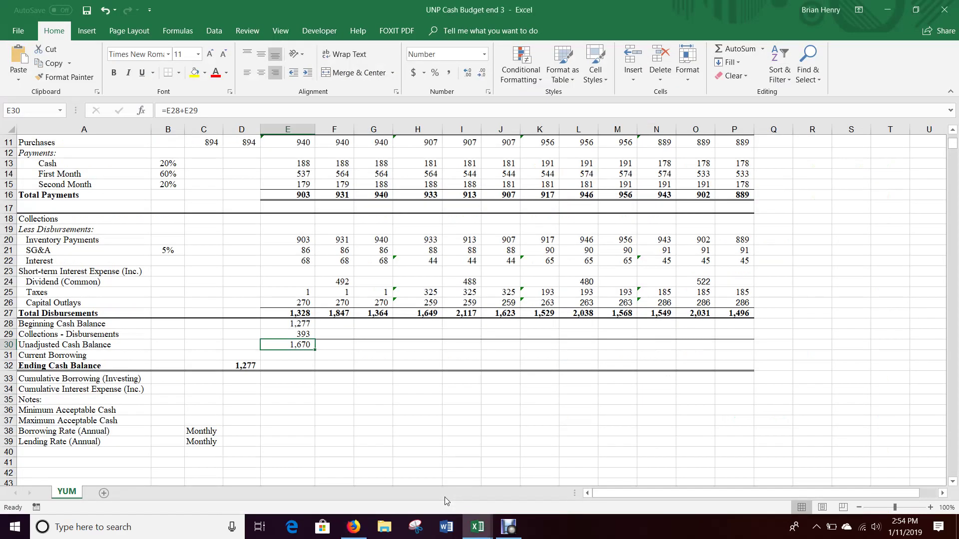
# Enter 1,000 as the Minimum Acceptable Cash in B36 and 2000 as the Maximum Acceptable Cash in B37
pyautogui.click(164, 411)
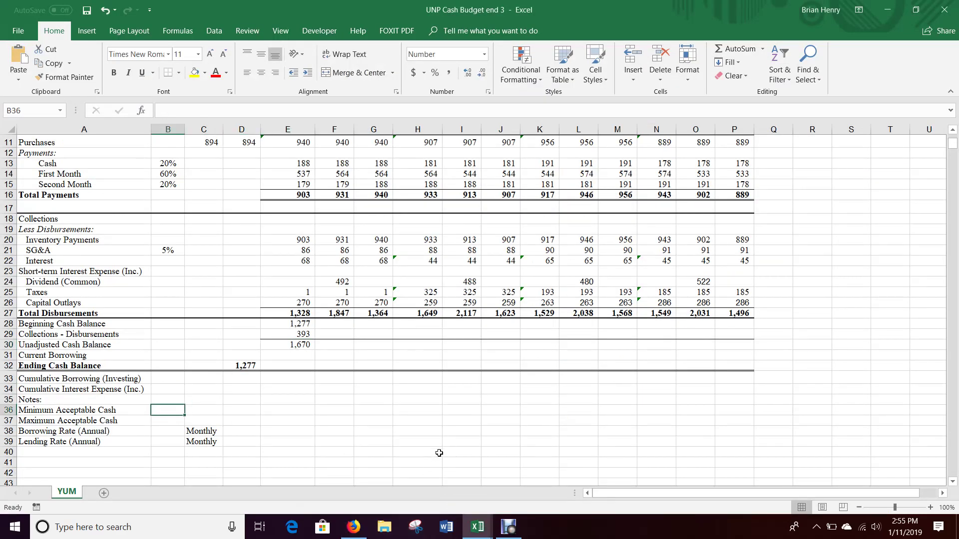
pyautogui.write('1,00')
pyautogui.write('0')
pyautogui.press('Return')
pyautogui.write('2000')
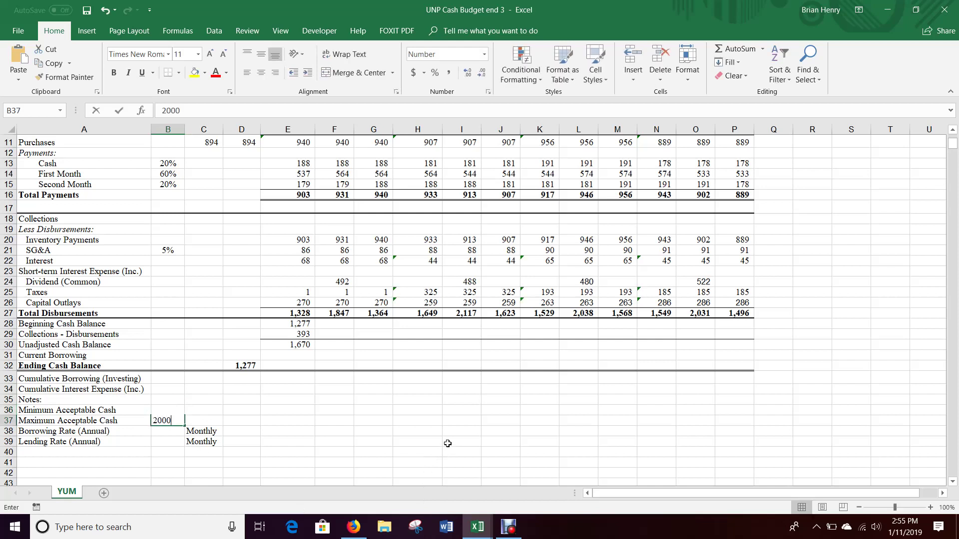
pyautogui.press('Return')
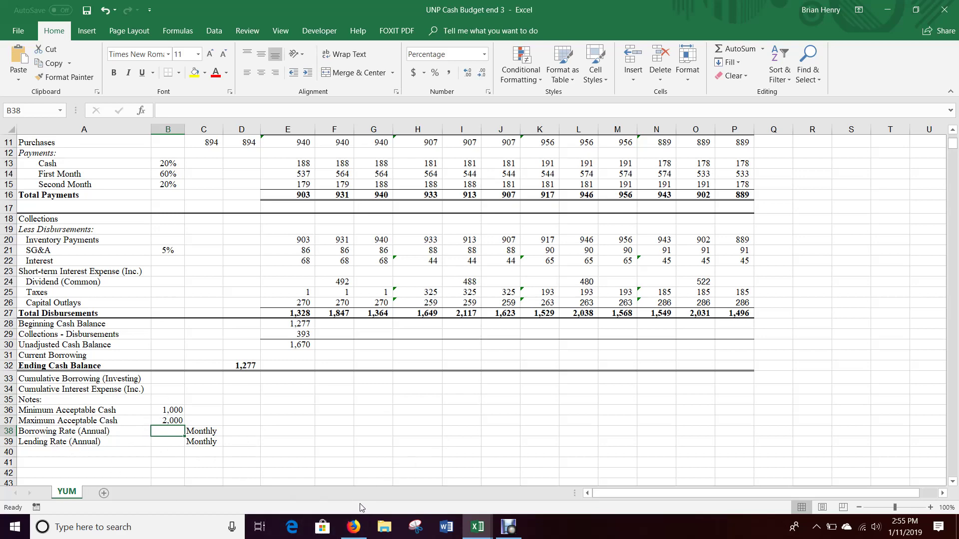
# Switch to Firefox and search the web for "us treasury yields" in a new tab
pyautogui.click(353, 527)
pyautogui.hotkey('ctrl', 't')
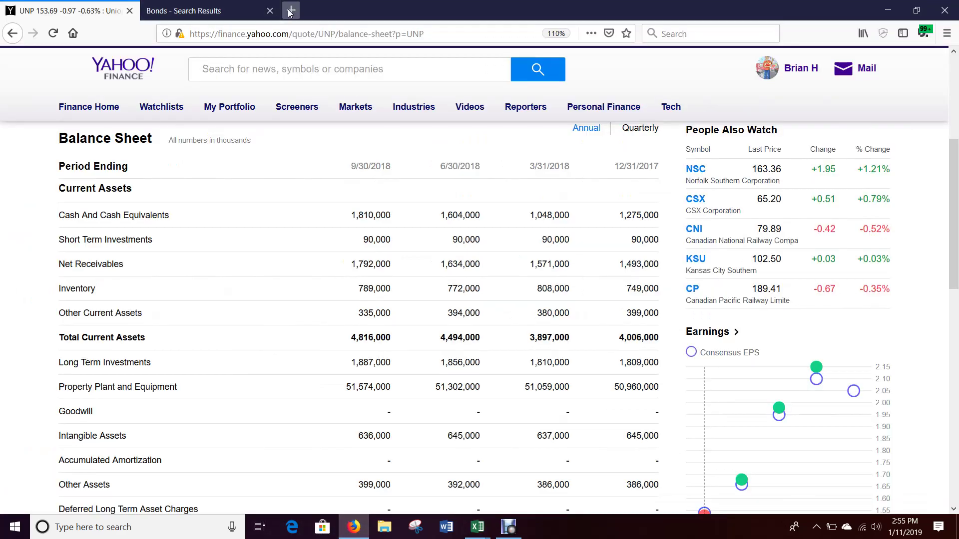
pyautogui.write('us tr')
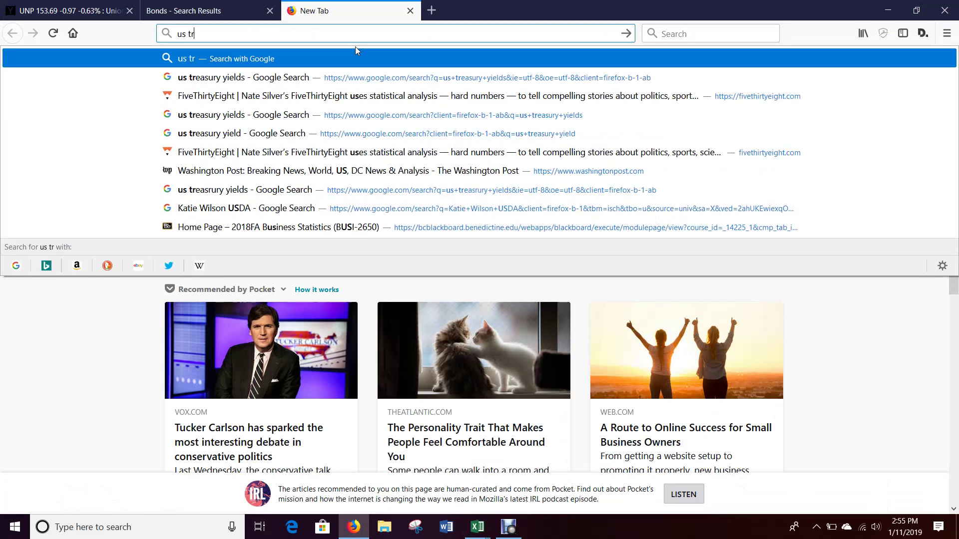
pyautogui.write('easury ra')
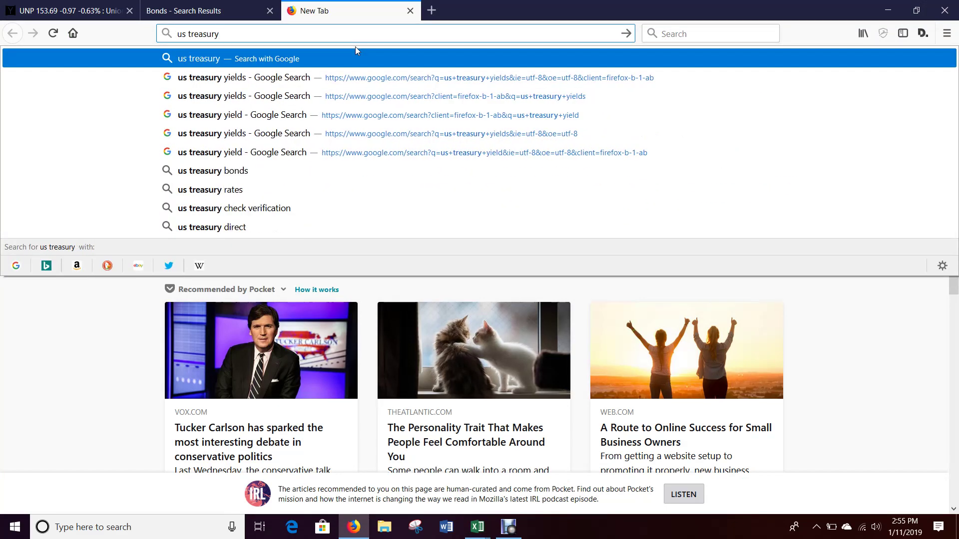
pyautogui.press('BackSpace')
pyautogui.press('BackSpace')
pyautogui.write('yields')
pyautogui.press('Return')
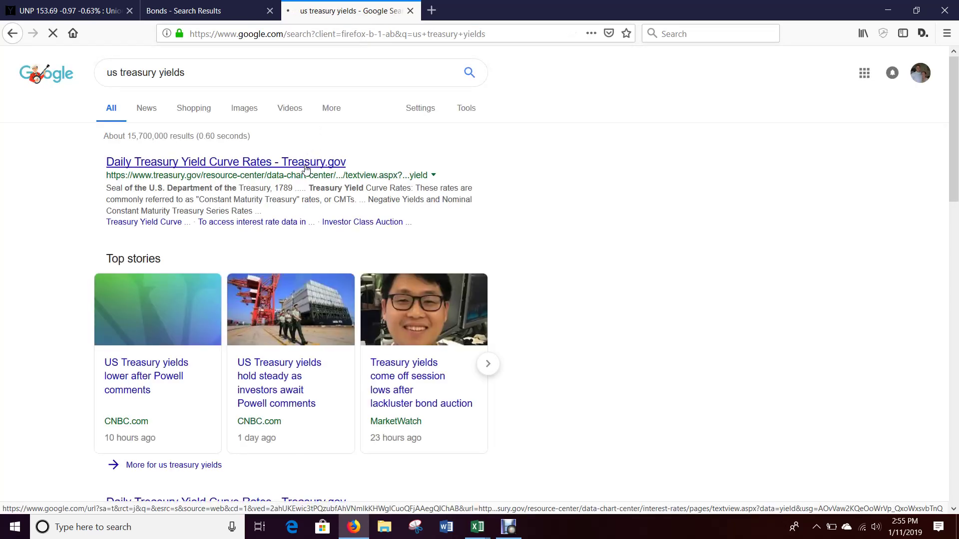
# Open Treasury.gov's Daily Treasury Yield Curve Rates page and examine the current month's yields by maturity
pyautogui.click(305, 169)
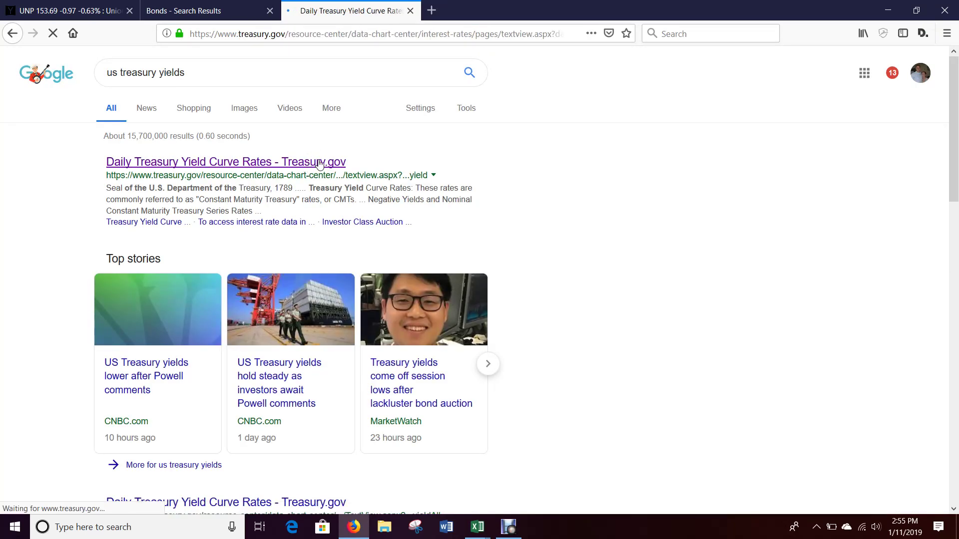
pyautogui.scroll(-2, 504, 266)
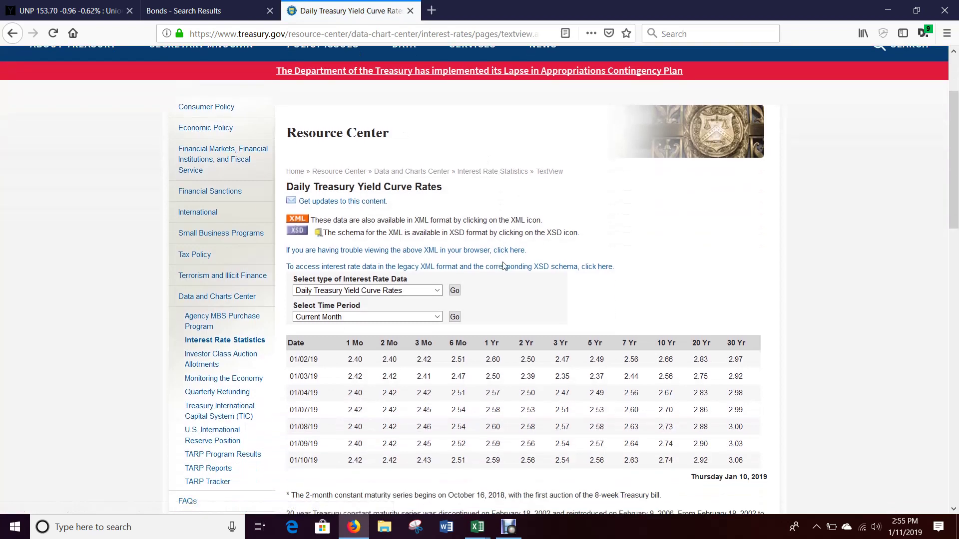
pyautogui.scroll(-1, 510, 272)
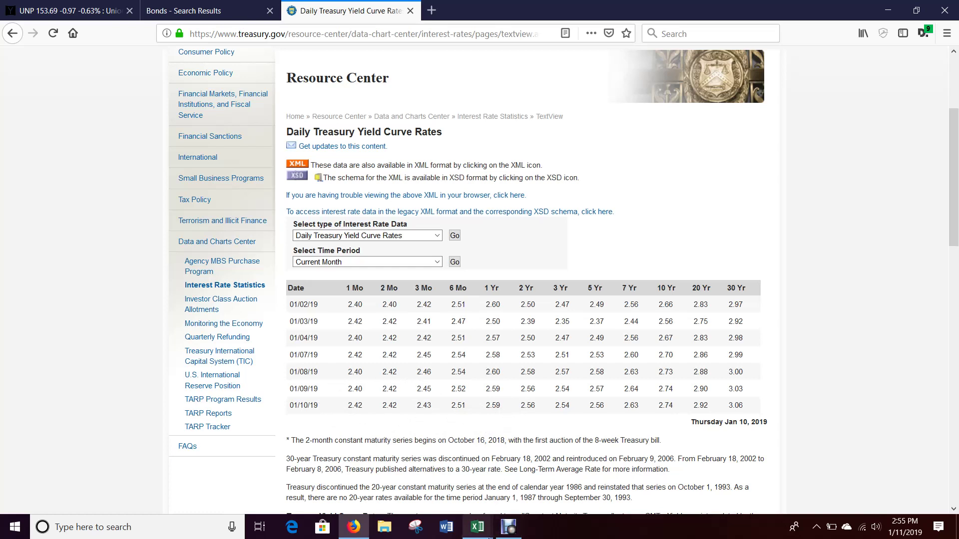
# Switch to the UNP Cash Budget workbook in Excel and enter 2.5% as the Lending Rate (Annual) in B39
pyautogui.moveTo(477, 527)
pyautogui.click(448, 505)
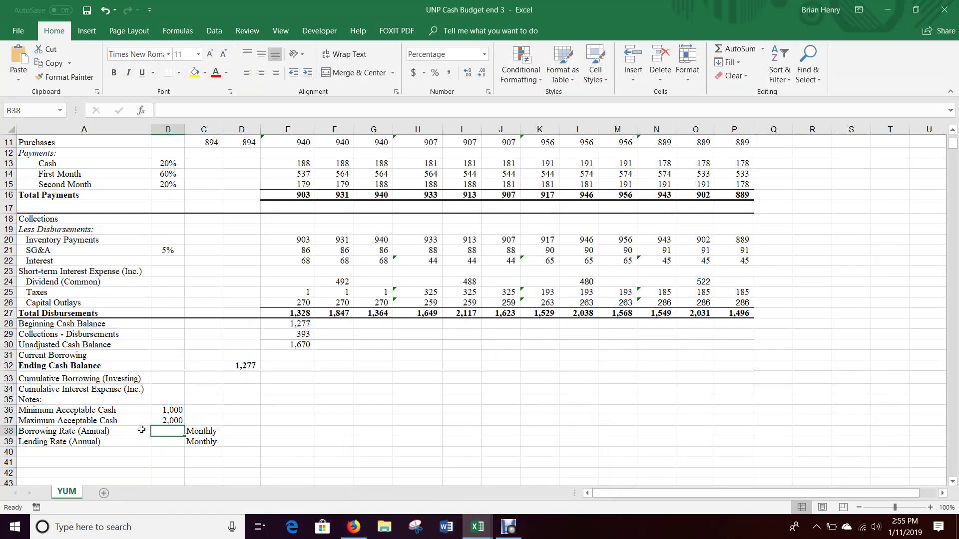
pyautogui.click(164, 443)
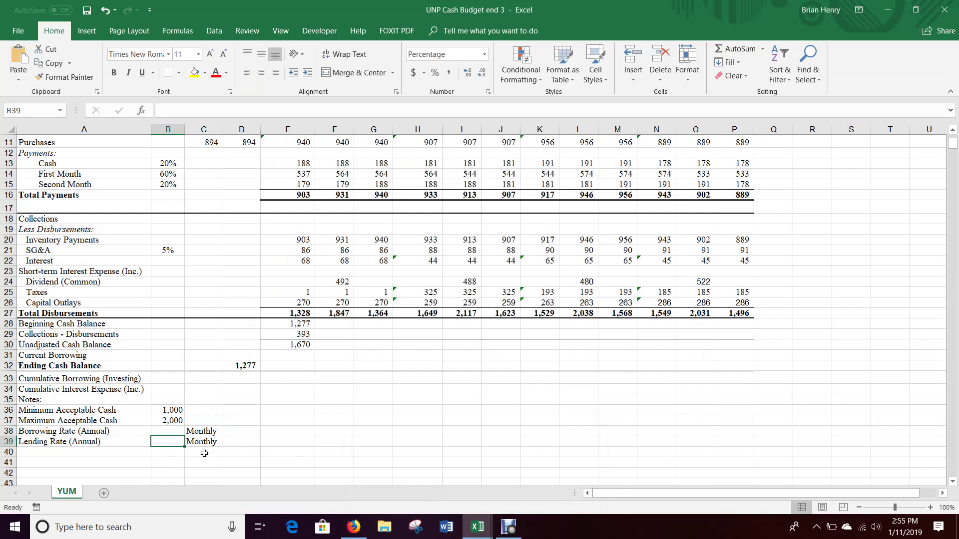
pyautogui.write('2.5')
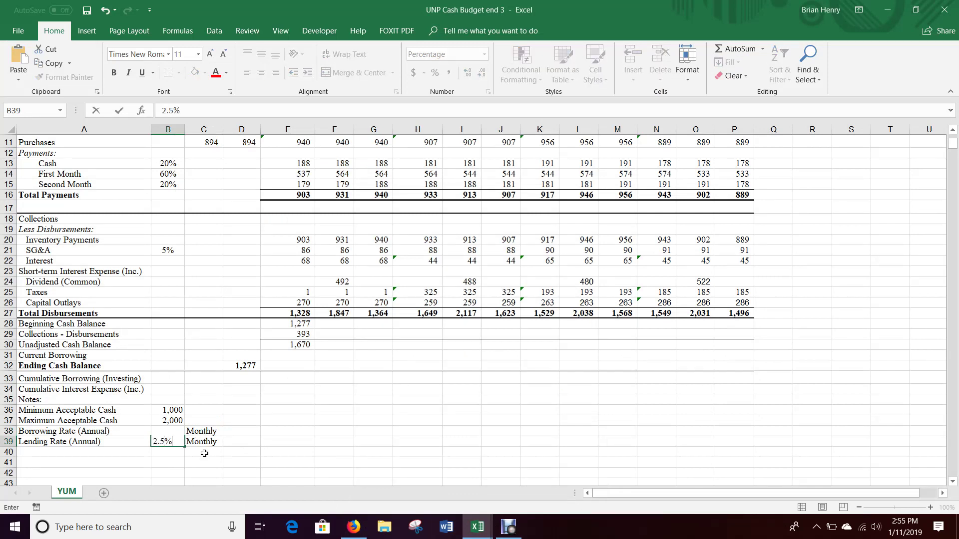
pyautogui.press('Up')
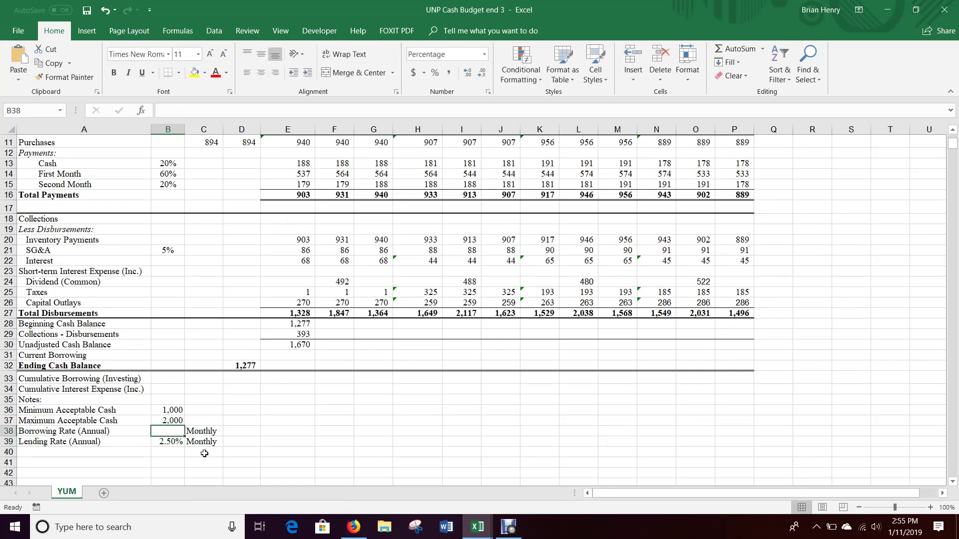
# Check the Union Pacific bond yields in Firefox's bond search results and enter 3.5% as the Borrowing Rate (Annual) in B38 of the cash budget
pyautogui.click(353, 526)
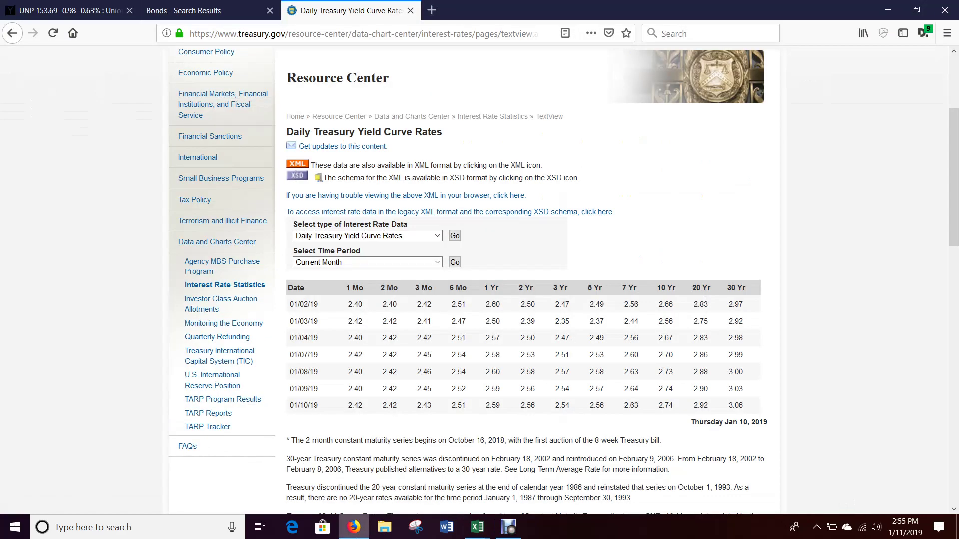
pyautogui.click(190, 10)
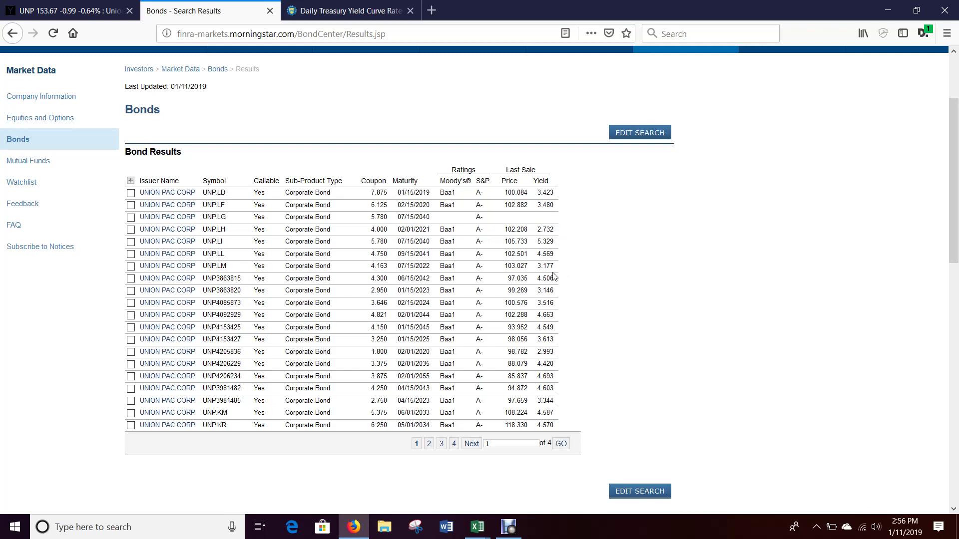
pyautogui.moveTo(478, 525)
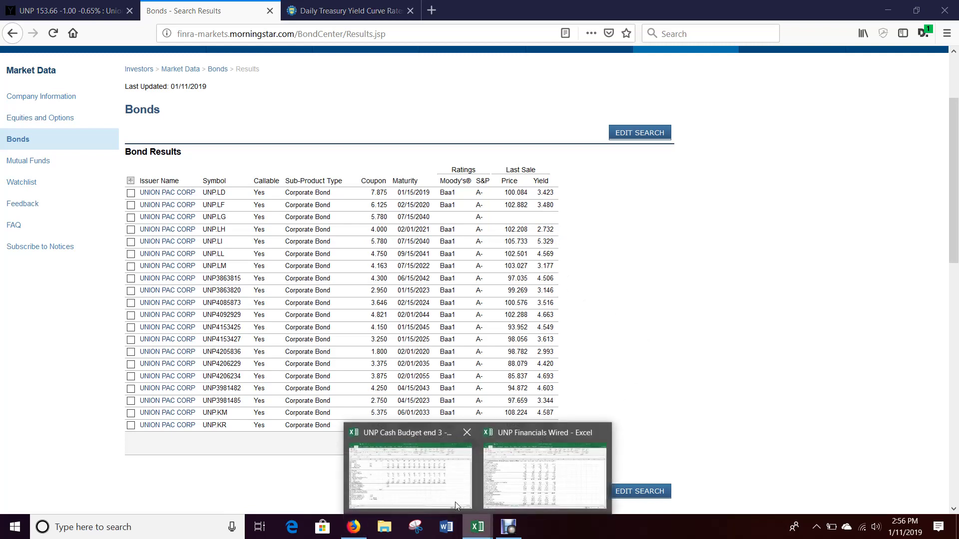
pyautogui.click(455, 502)
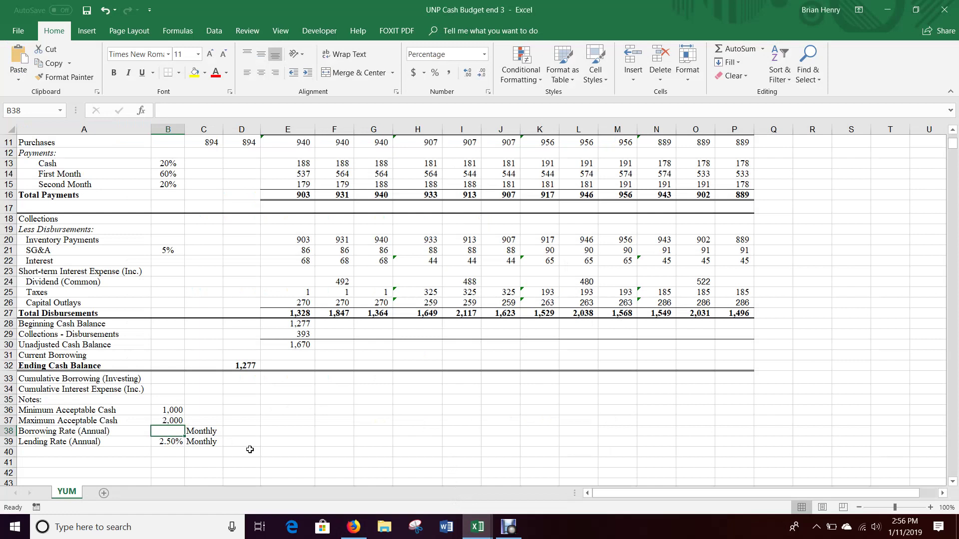
pyautogui.write('2')
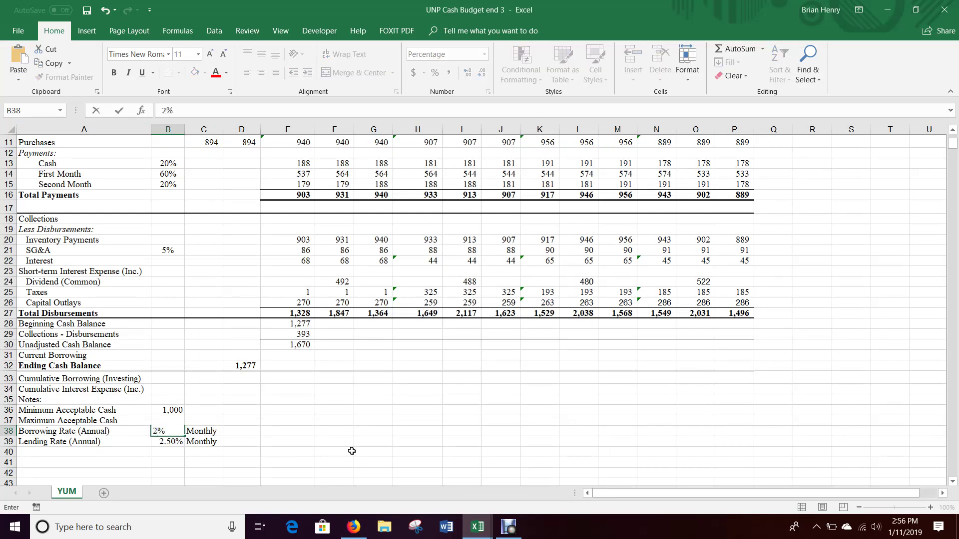
pyautogui.press('BackSpace')
pyautogui.write('3.5')
pyautogui.press('Return')
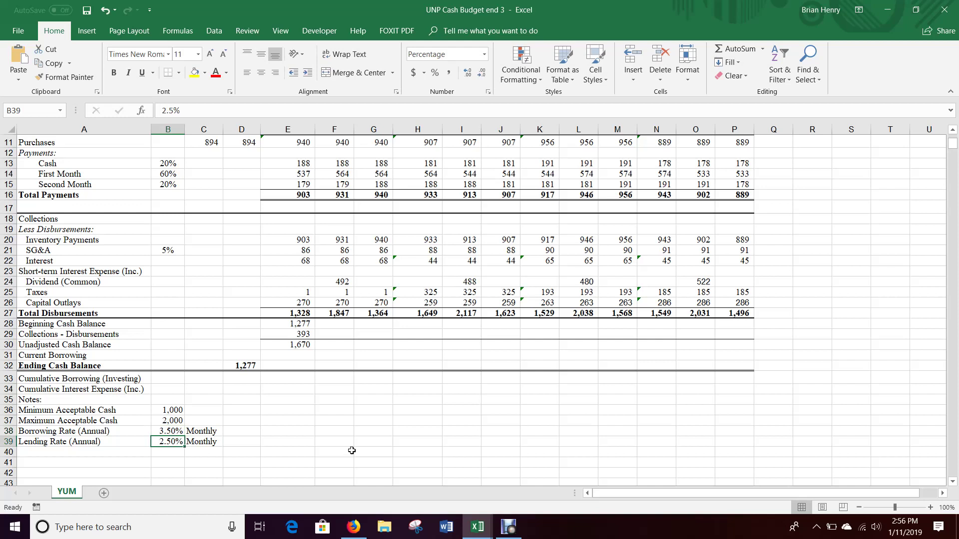
# Calculate the monthly borrowing rate in D38 by dividing the annual rate by 12, =B38/12
pyautogui.click(240, 431)
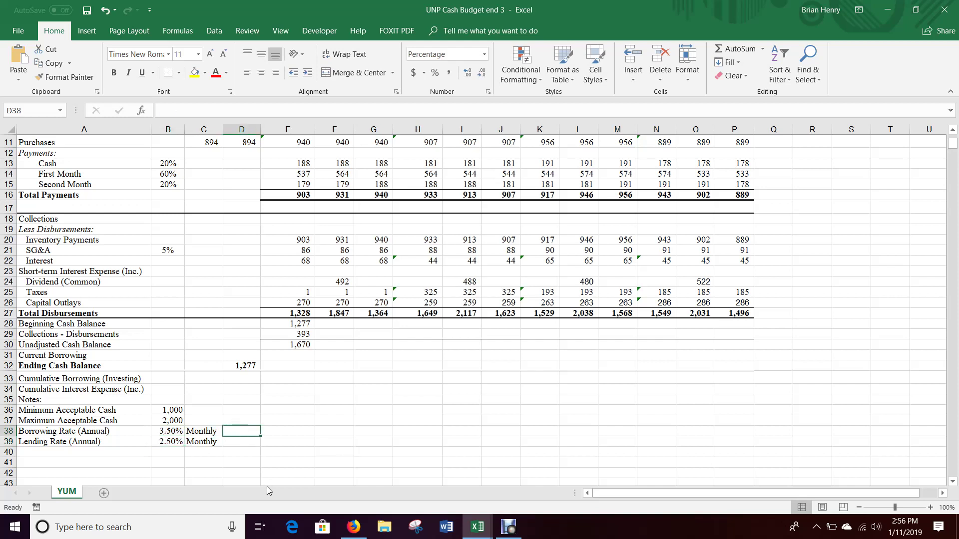
pyautogui.write('=')
pyautogui.press('Left')
pyautogui.press('Left')
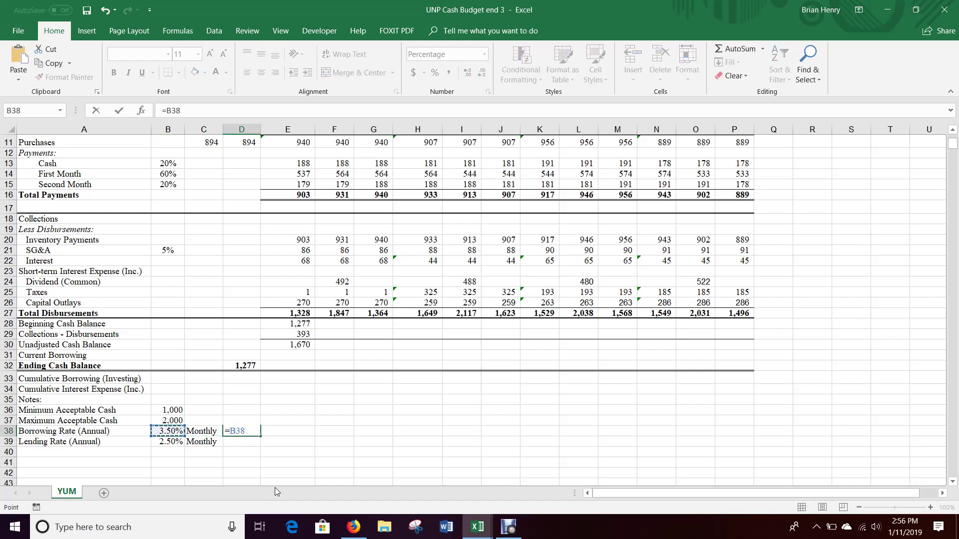
pyautogui.write('/12')
pyautogui.press('Return')
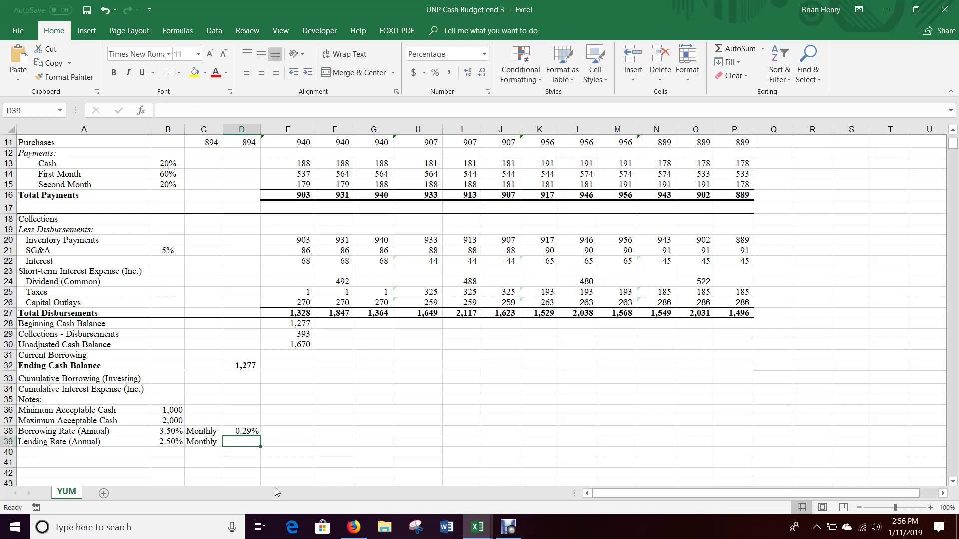
# Copy the monthly rate formula from D38 down to D39 for the lending rate
pyautogui.click(241, 430)
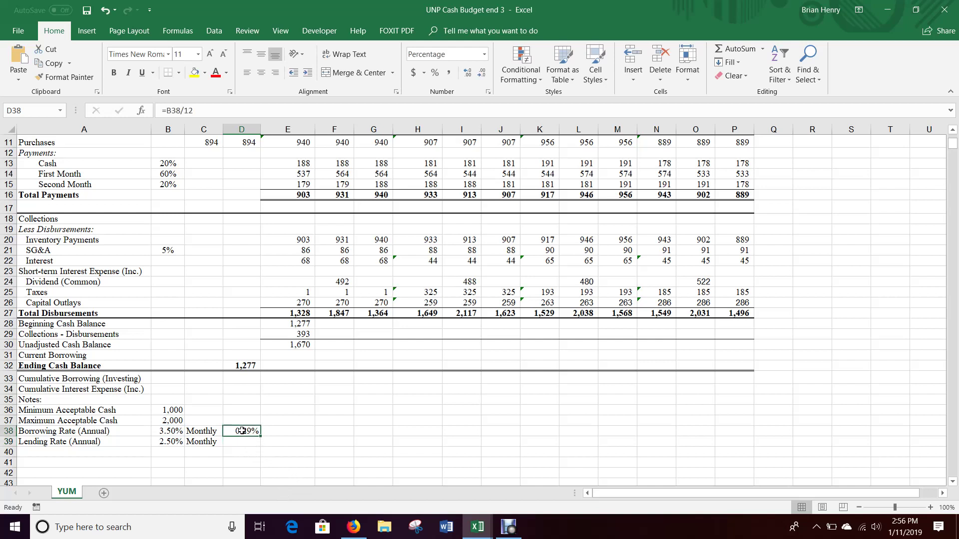
pyautogui.moveTo(257, 436); pyautogui.dragTo(257, 447)
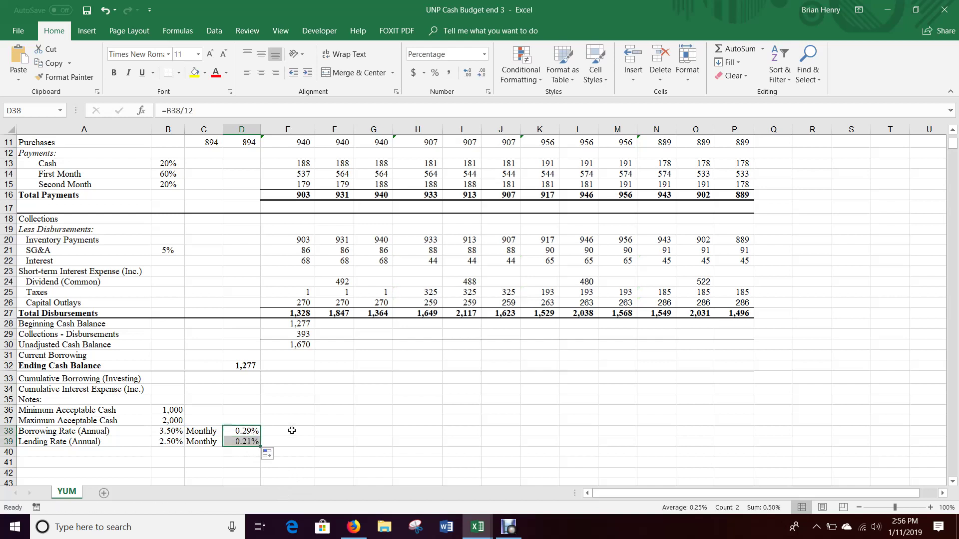
pyautogui.click(311, 422)
pyautogui.click(76, 272)
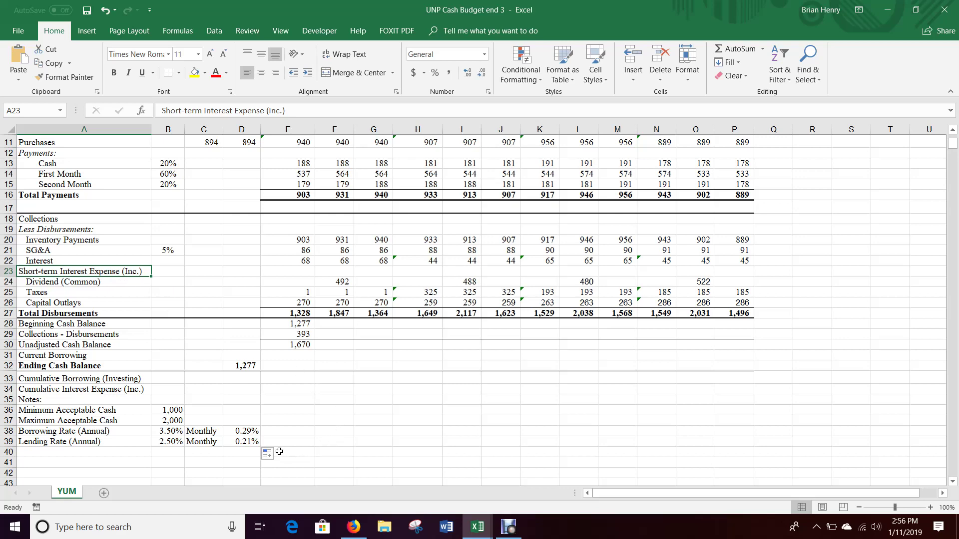
pyautogui.scroll(4, 324, 442)
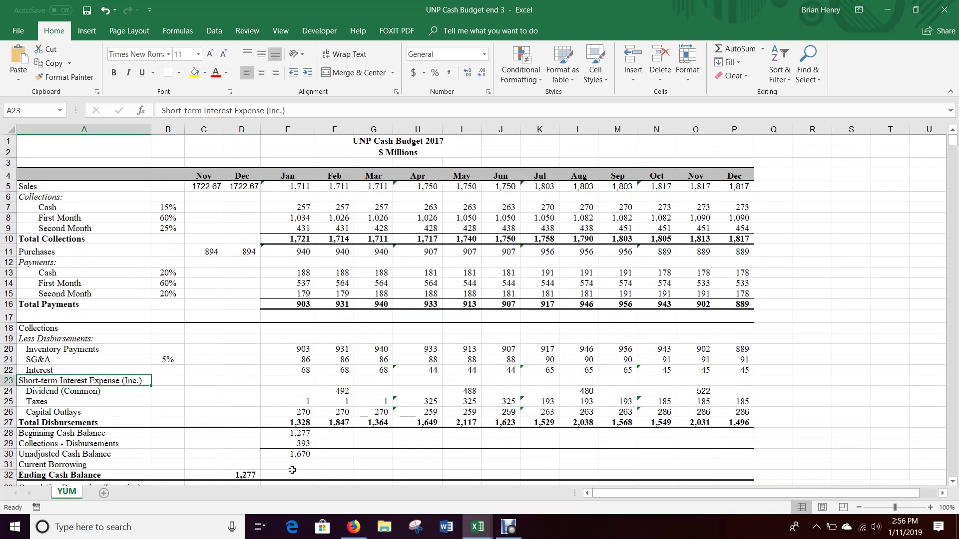
pyautogui.scroll(-2, 301, 450)
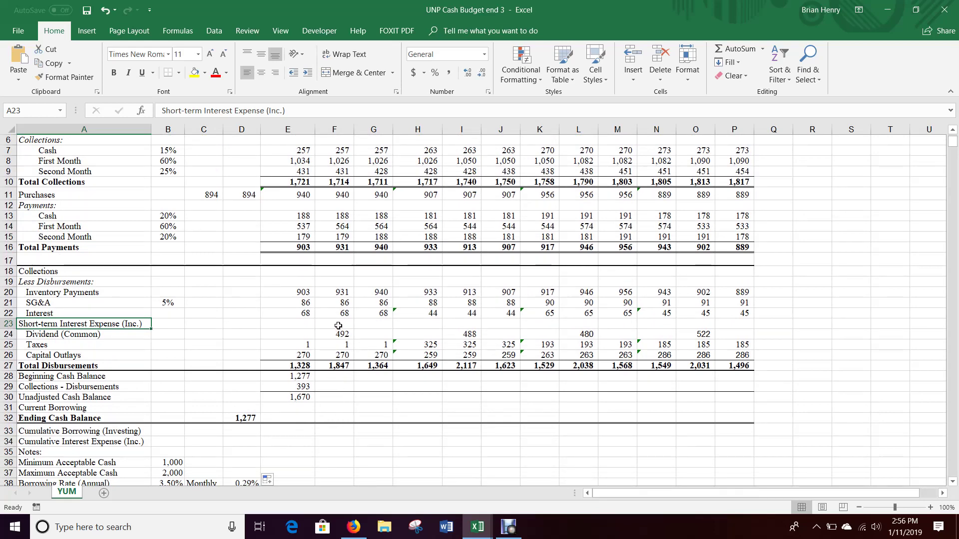
pyautogui.scroll(-2, 338, 325)
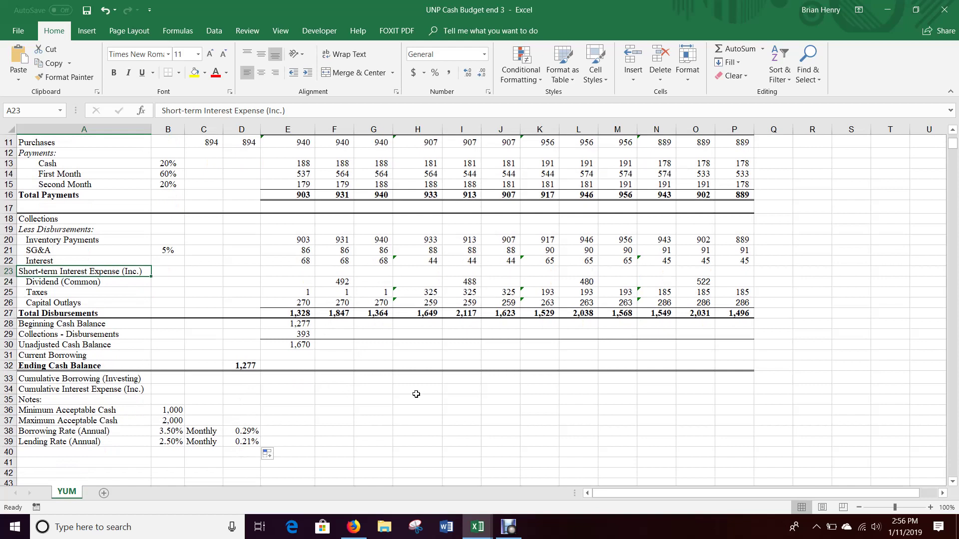
# Start January's Current Borrowing formula in E31 with an IF test of unadjusted cash against minimum cash, using an absolute reference: =if(E30<$B$36,
pyautogui.click(281, 356)
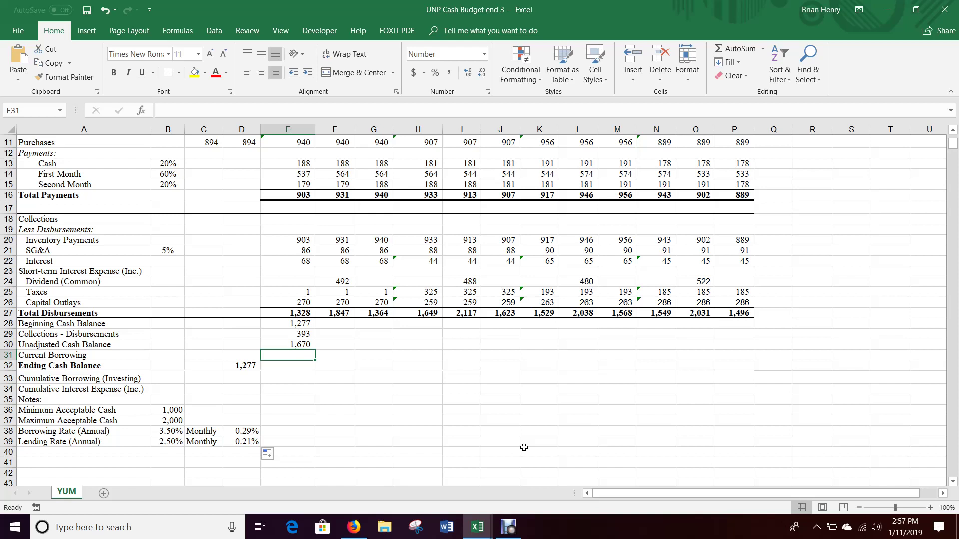
pyautogui.write('=if(')
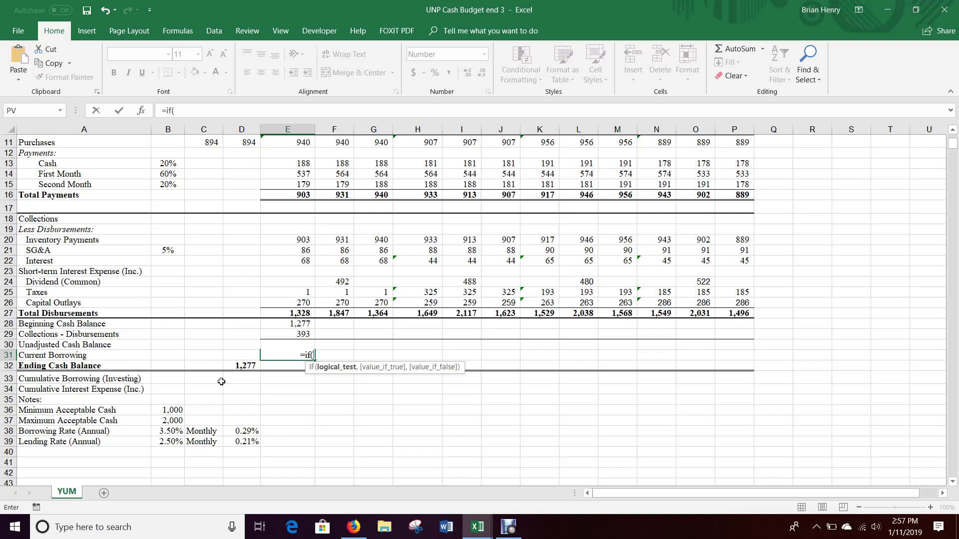
pyautogui.press('Up')
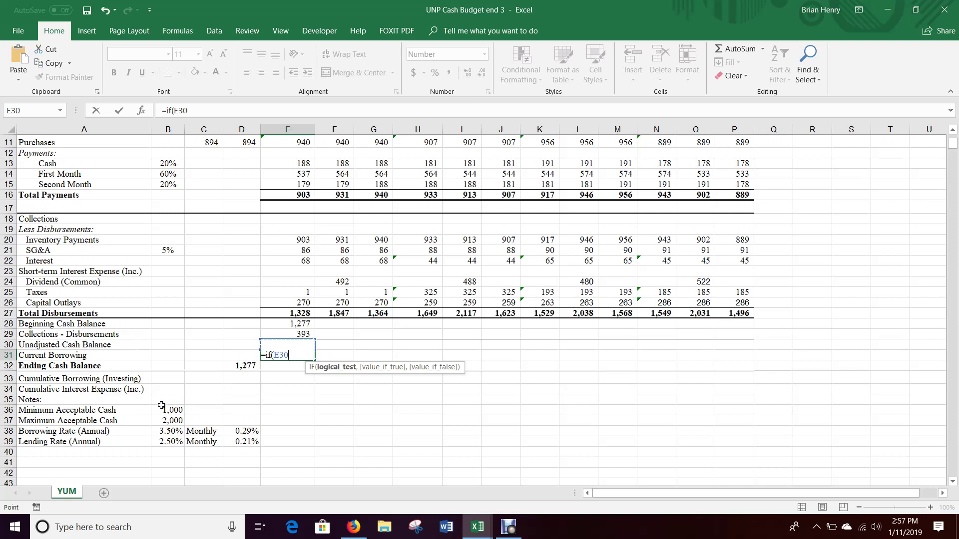
pyautogui.write('<')
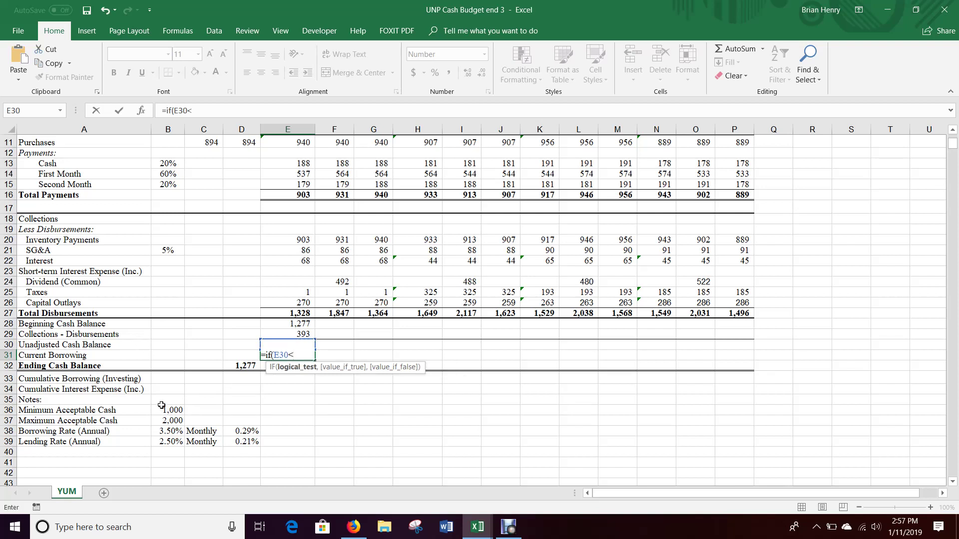
pyautogui.click(162, 408)
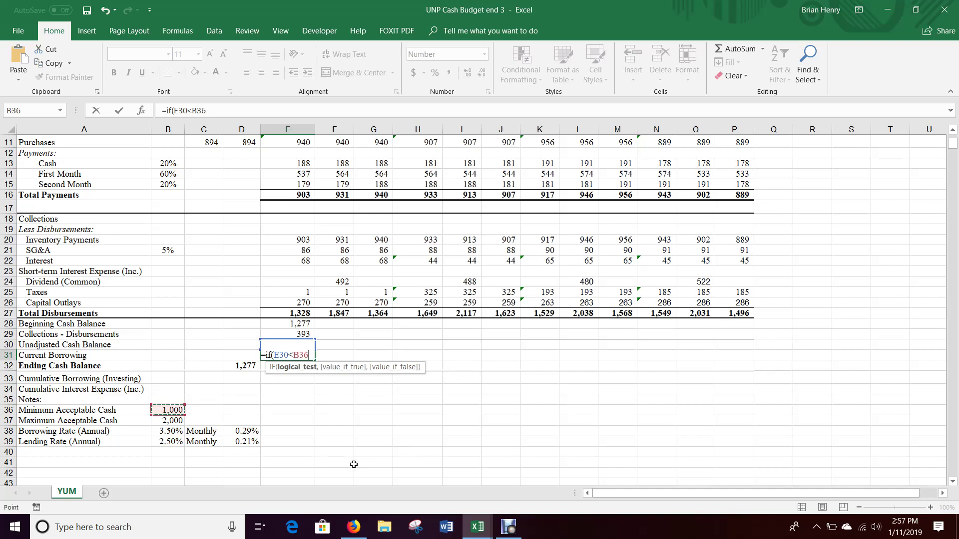
pyautogui.write(',')
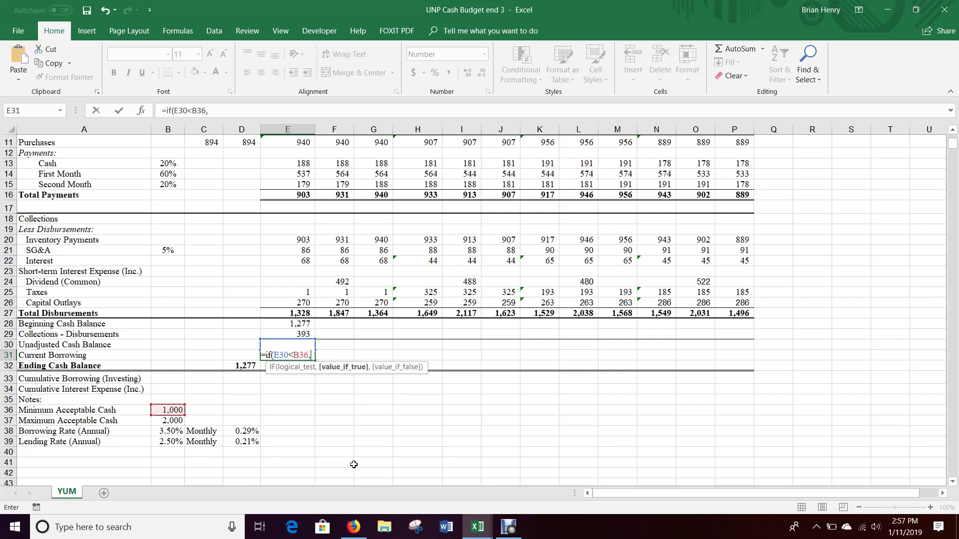
pyautogui.press('BackSpace')
pyautogui.press('F4')
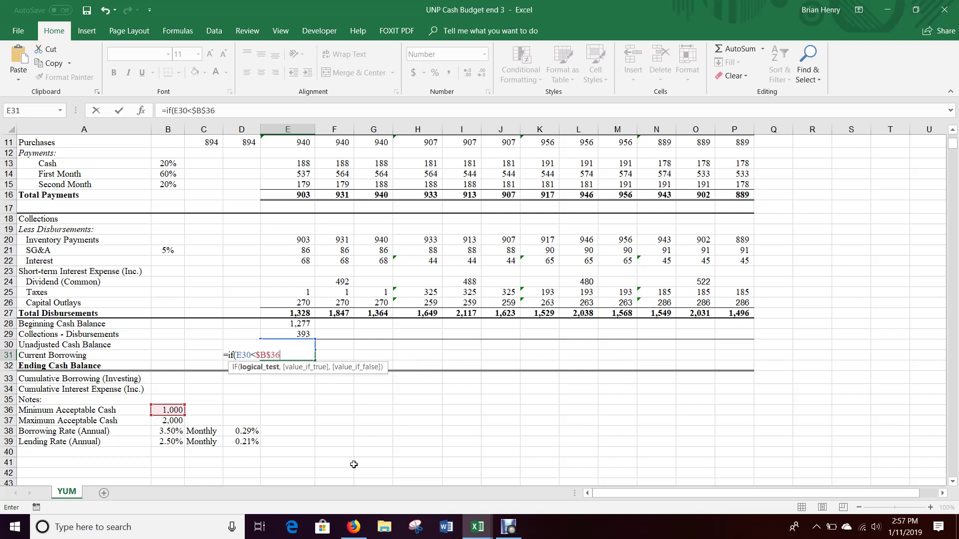
pyautogui.write(',')
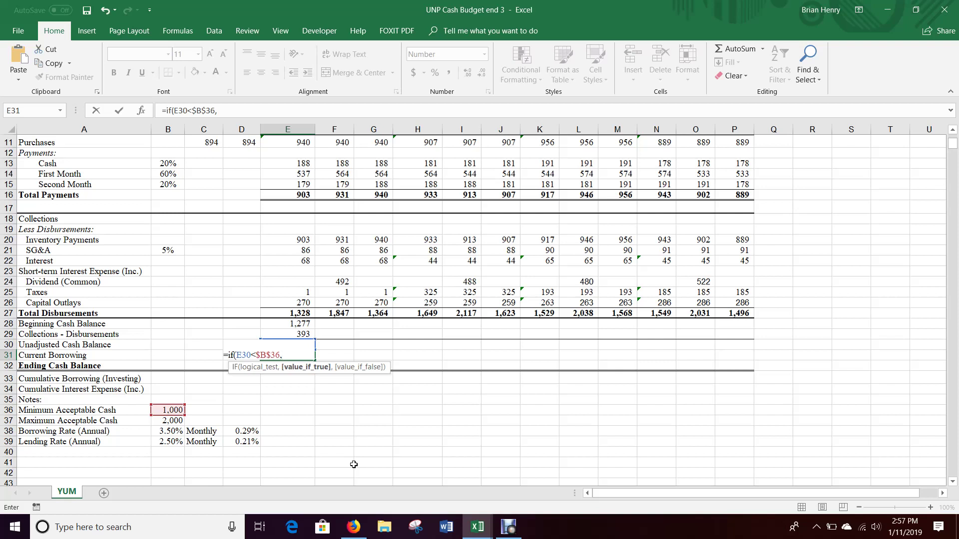
# Continue the E31 formula with the value if true, minimum cash less unadjusted cash: $B$36-E30
pyautogui.click(163, 410)
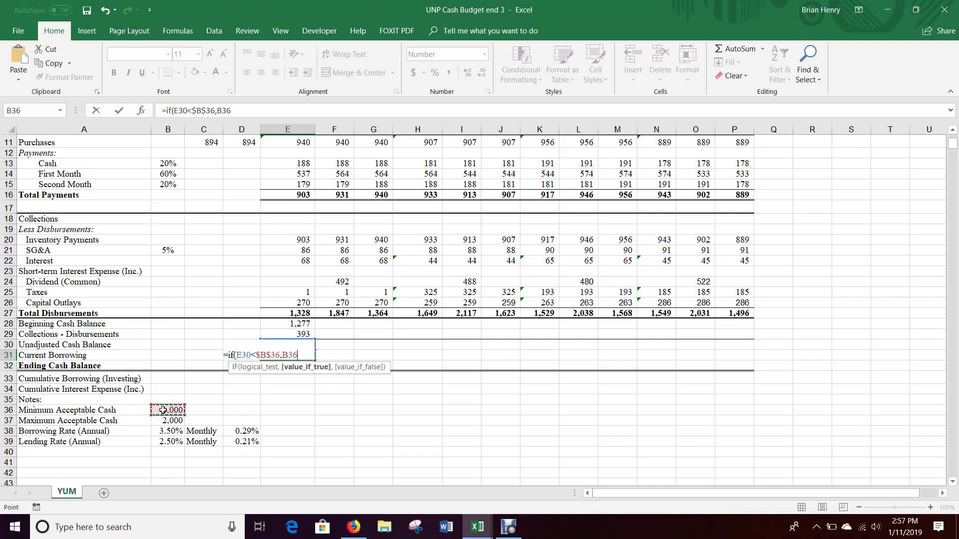
pyautogui.press('F4')
pyautogui.write('-')
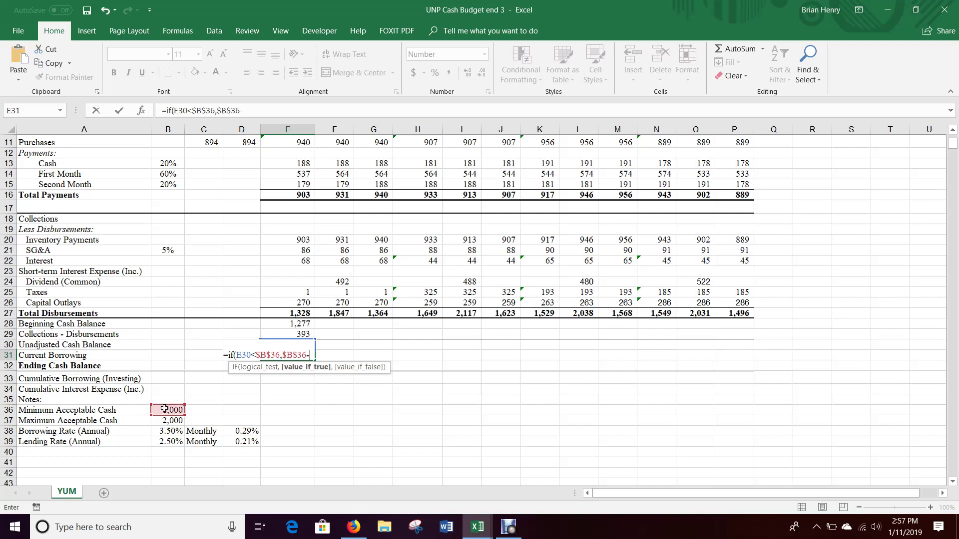
pyautogui.press('Up')
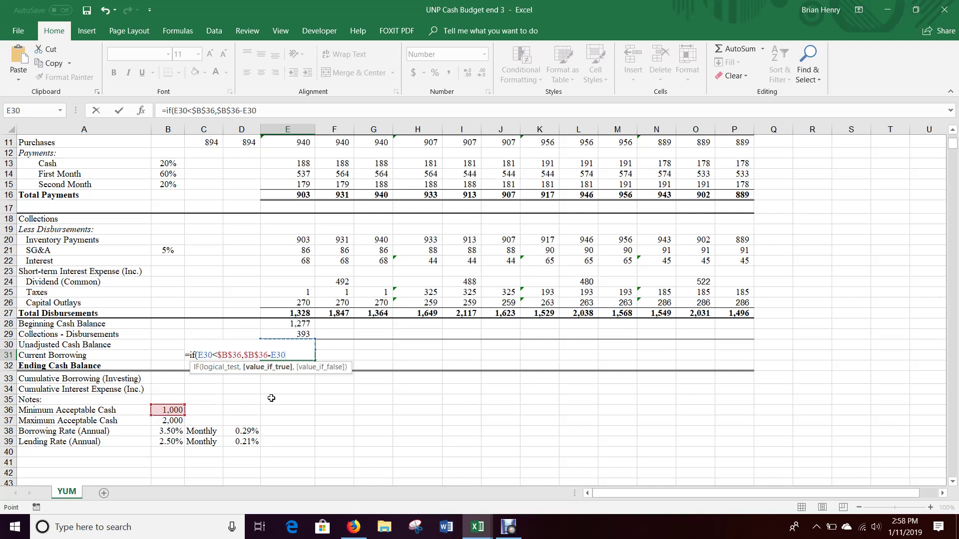
pyautogui.write(',')
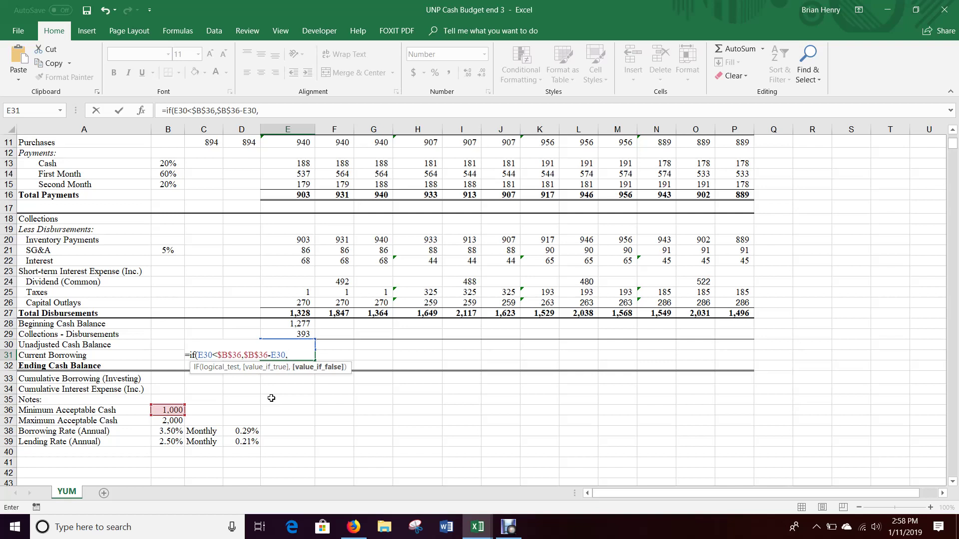
# Add a nested IF as the value if false in E31, testing unadjusted cash against maximum cash: if(E30>$B$37,
pyautogui.write('if(')
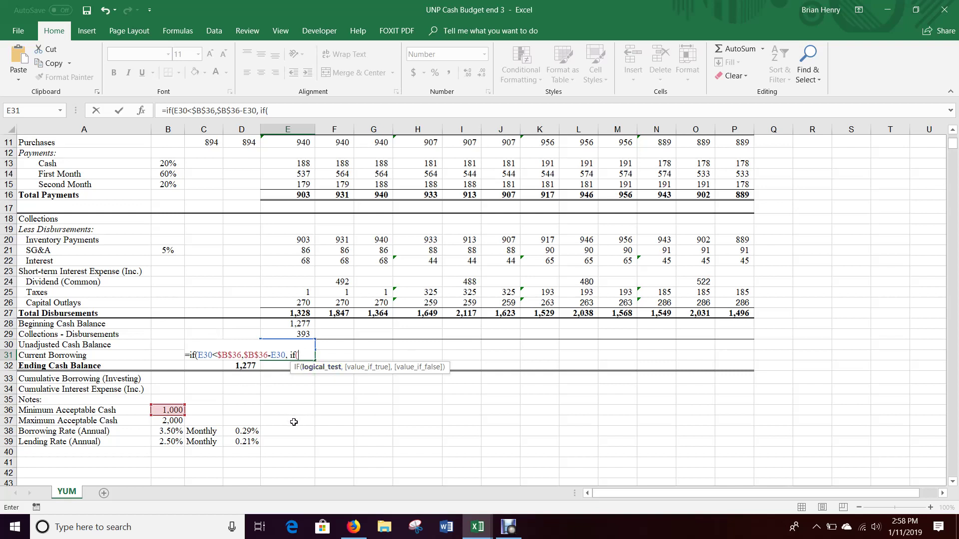
pyautogui.press('Up')
pyautogui.write('>')
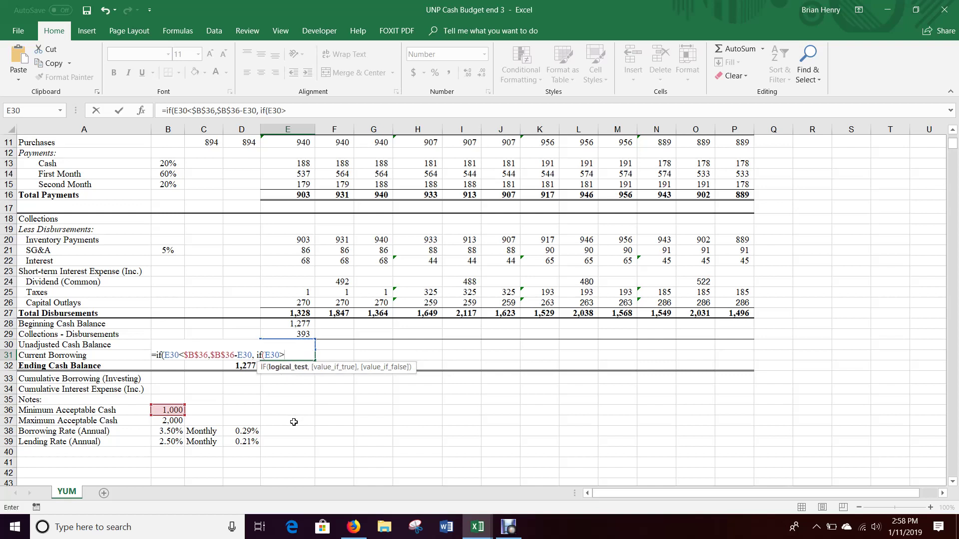
pyautogui.click(174, 422)
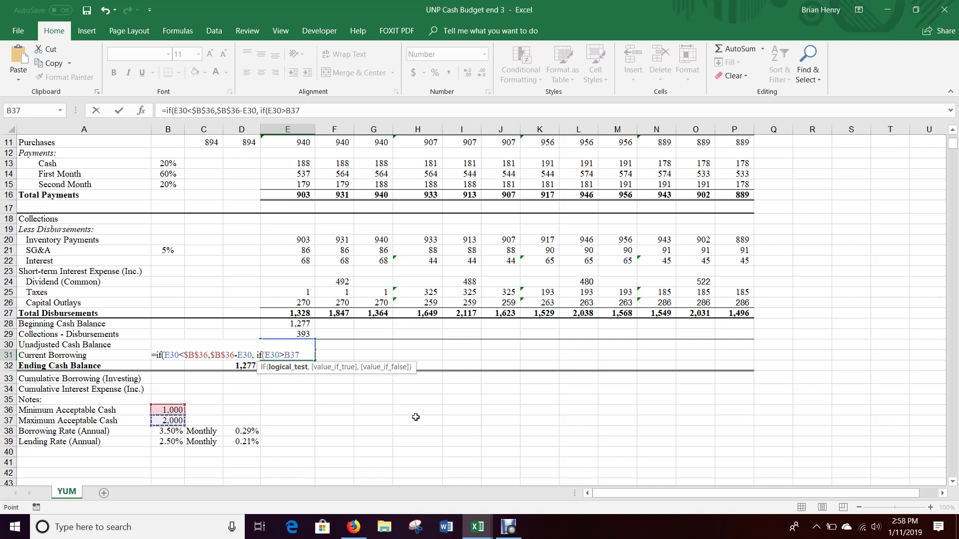
pyautogui.press('F4')
pyautogui.write(',')
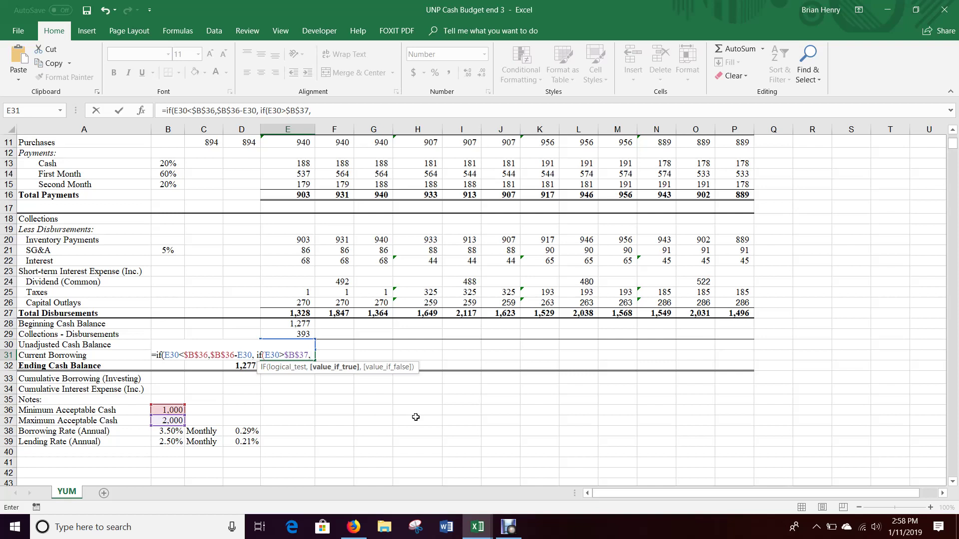
# Complete January's Current Borrowing formula in E31 with maximum cash less unadjusted cash, otherwise zero: $B$37-E30,0))
pyautogui.click(160, 421)
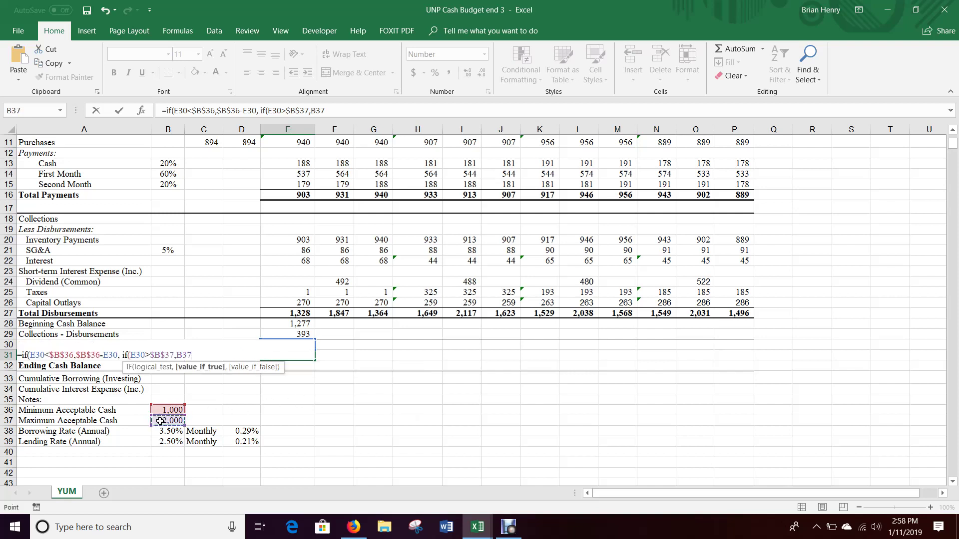
pyautogui.press('F4')
pyautogui.write('-')
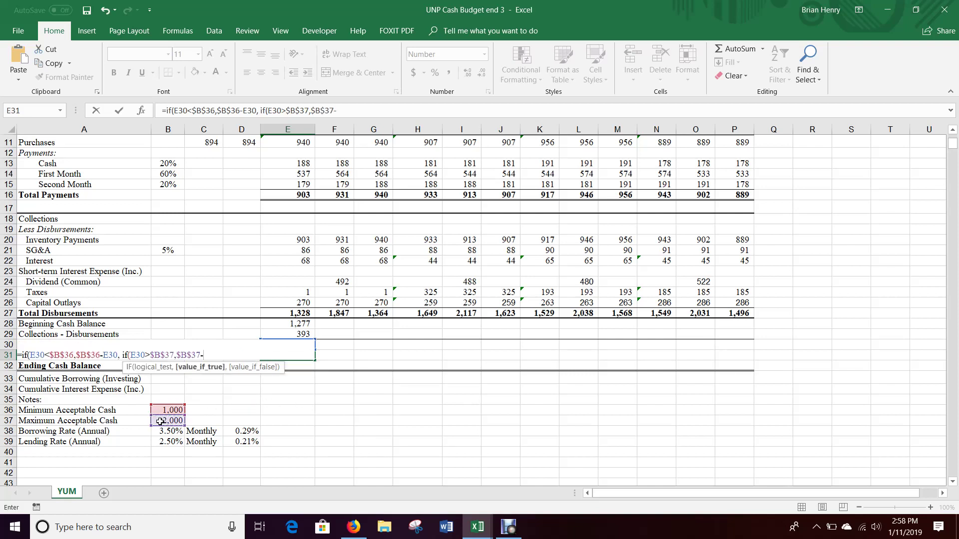
pyautogui.press('Up')
pyautogui.write(',')
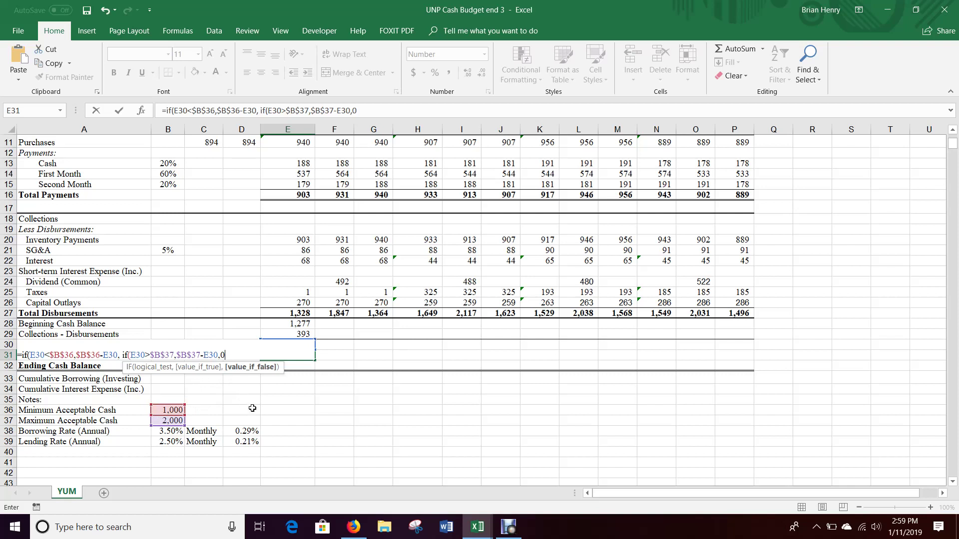
pyautogui.write('))')
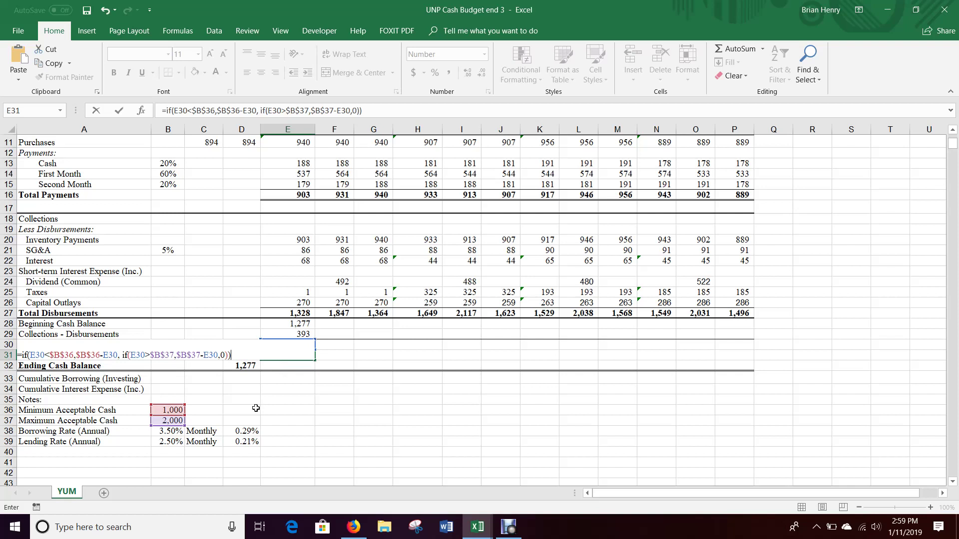
pyautogui.press('Return')
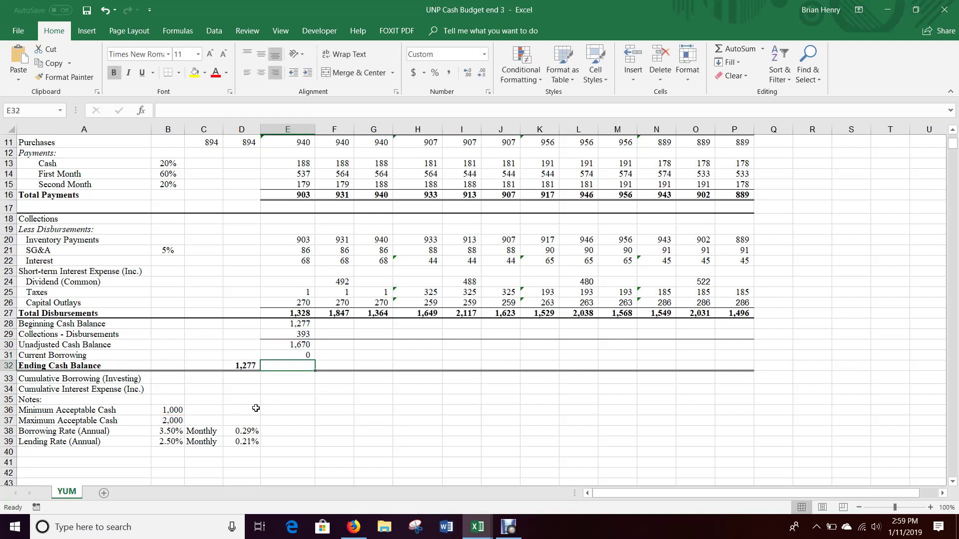
# Test the Current Borrowing formula with 500 and 2500 as January's Unadjusted Cash Balance in E30, and undo both overrides
pyautogui.click(300, 347)
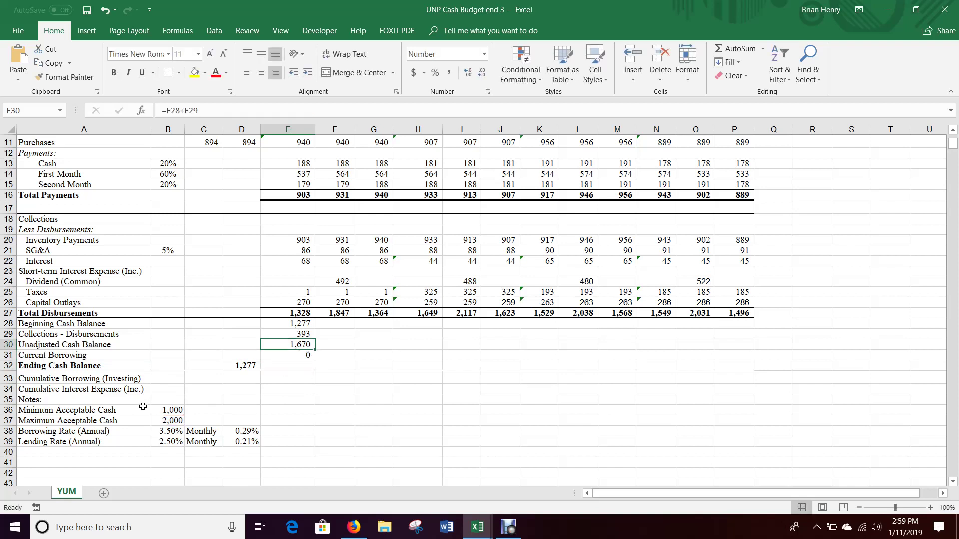
pyautogui.write('500')
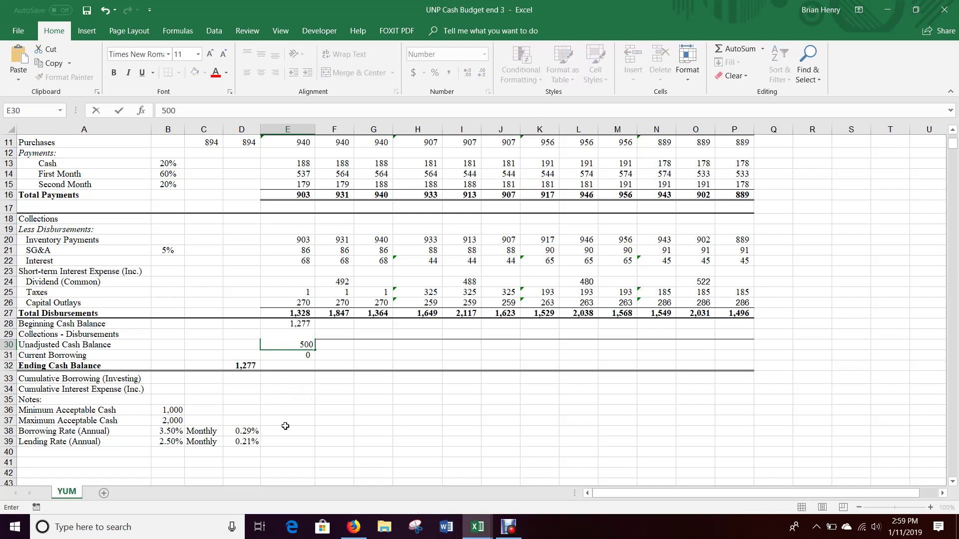
pyautogui.press('Return')
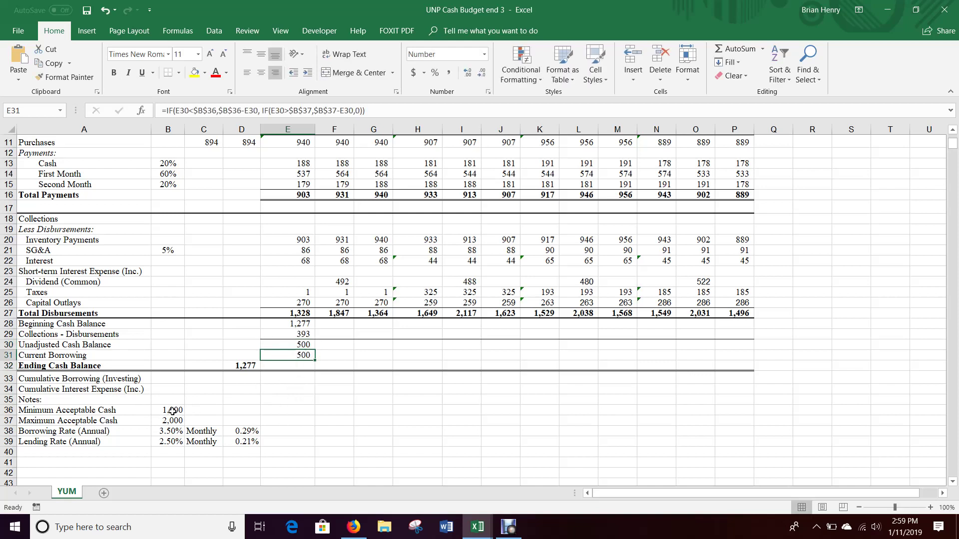
pyautogui.click(305, 345)
pyautogui.write('2,5')
pyautogui.write('00')
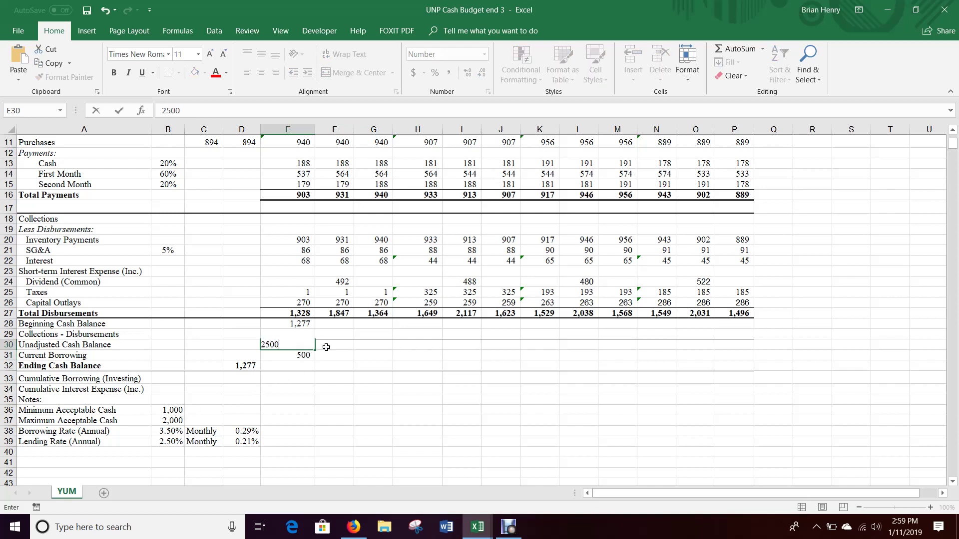
pyautogui.press('Return')
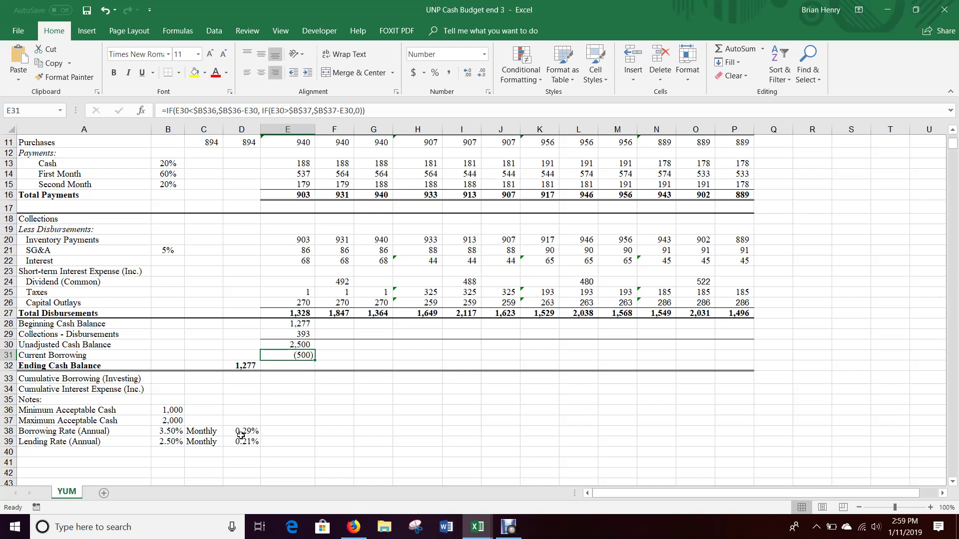
pyautogui.hotkey('ctrl', 'z')
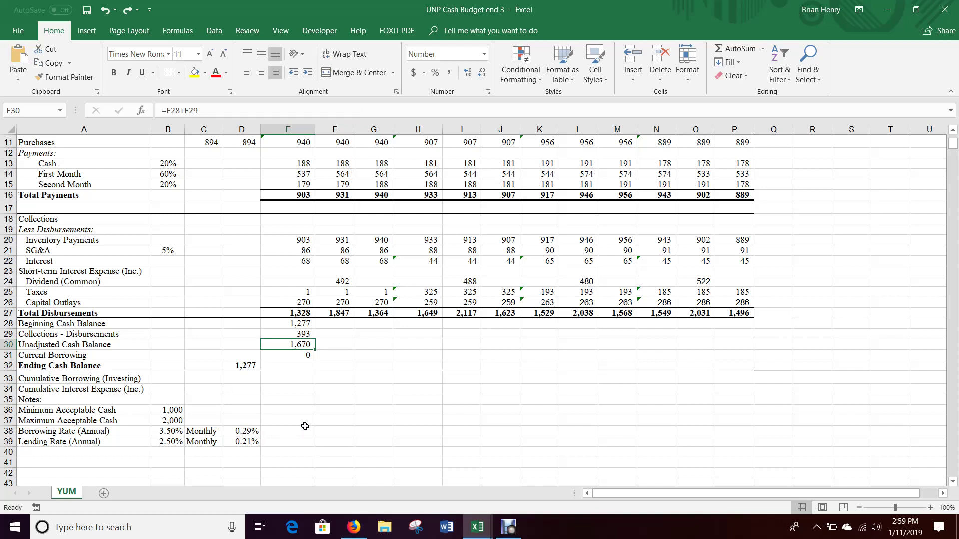
# Calculate January's Ending Cash Balance in E32 as unadjusted cash plus current borrowing, =E30+E31
pyautogui.click(277, 367)
pyautogui.write('=')
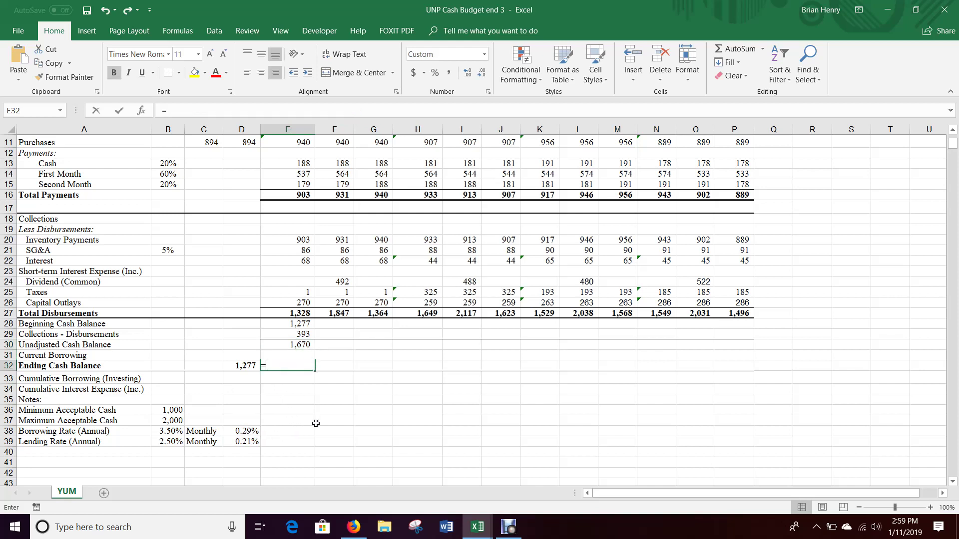
pyautogui.press('Up')
pyautogui.press('Up')
pyautogui.write('+')
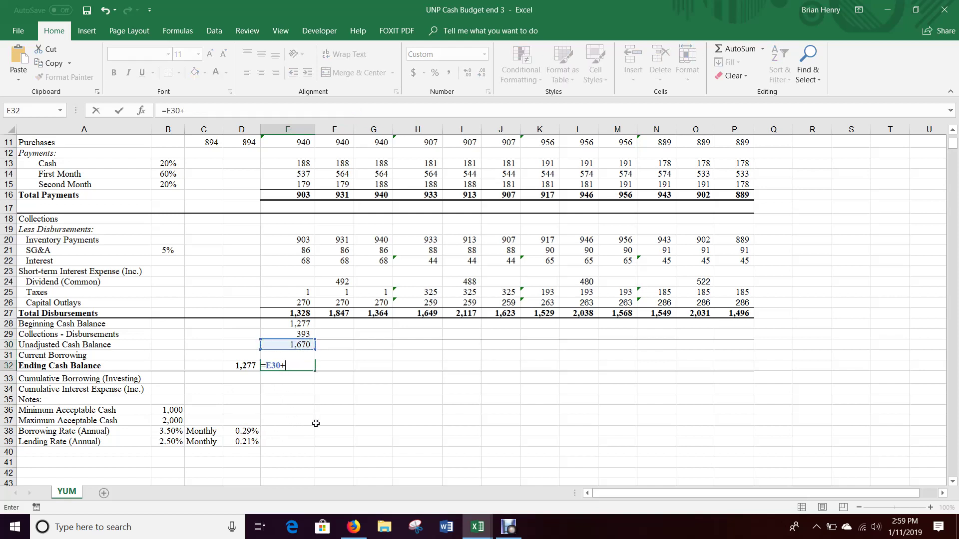
pyautogui.press('Up')
pyautogui.press('Return')
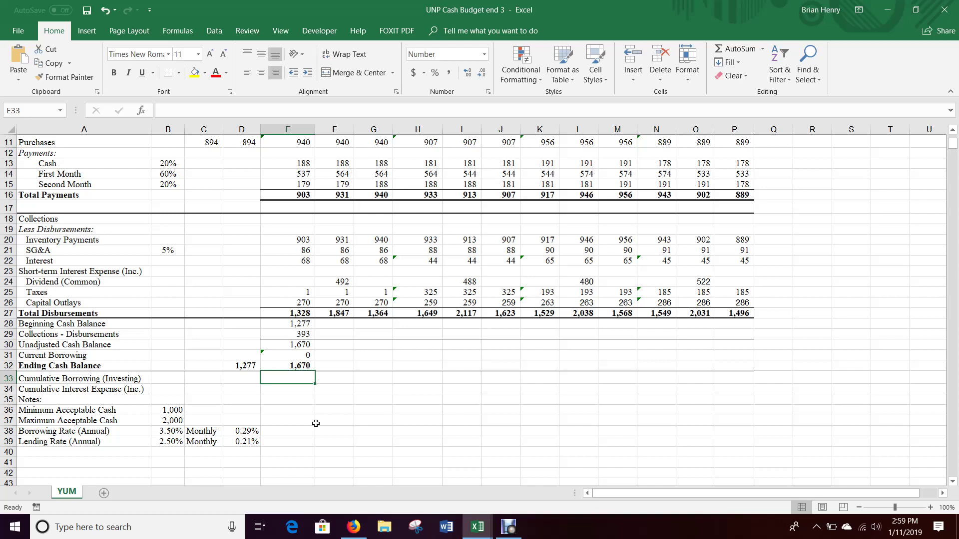
# Calculate January's Cumulative Borrowing (Investing) in E33 as the prior month's cumulative amount plus current borrowing, =D33+E31
pyautogui.write('=')
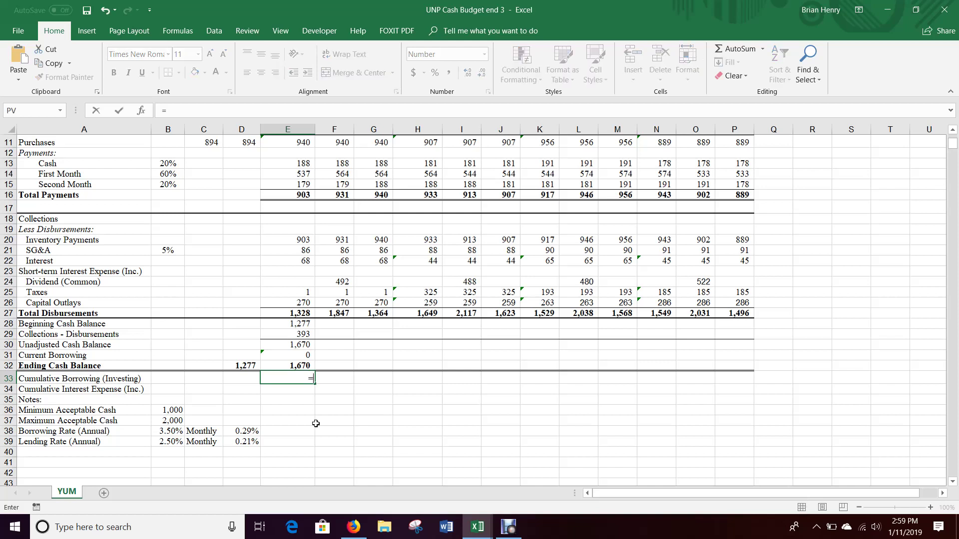
pyautogui.press('Left')
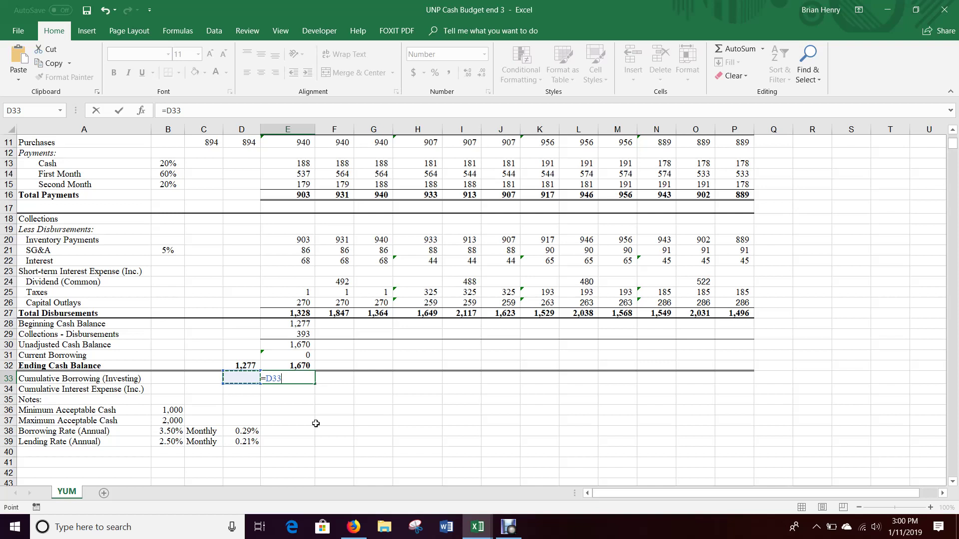
pyautogui.write('+')
pyautogui.press('Up')
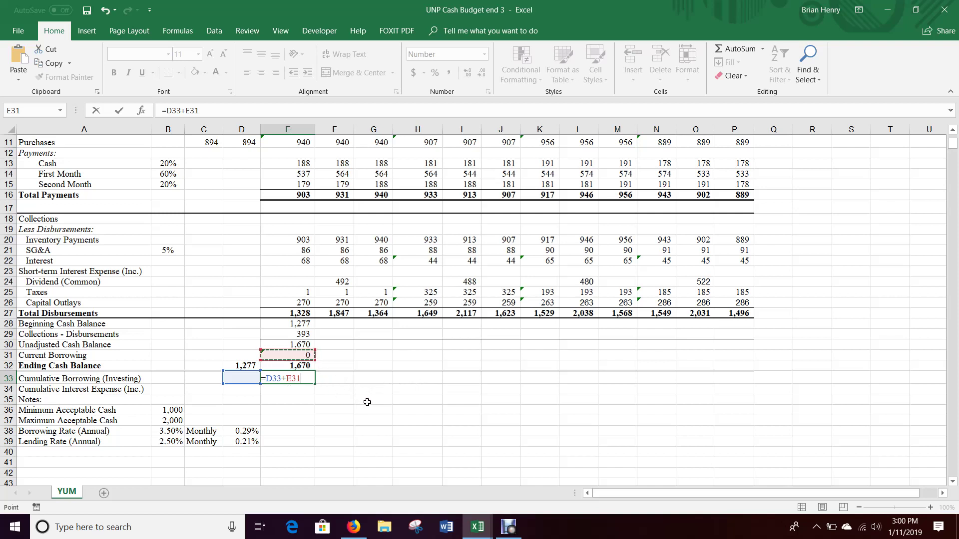
pyautogui.press('Return')
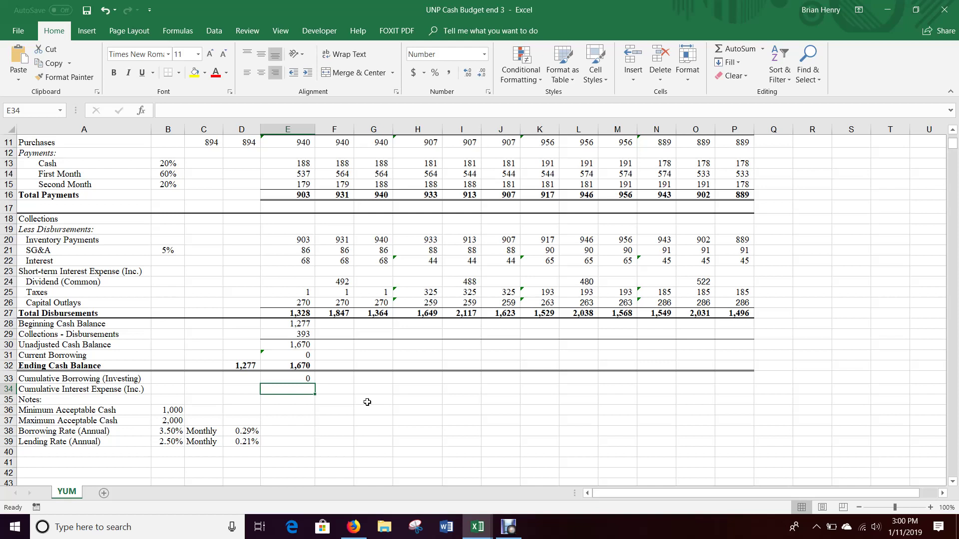
# Calculate January's Cumulative Interest Expense (Inc.) in E34 from the prior cumulative amount plus short-term interest expense, =D34+E23
pyautogui.write('=')
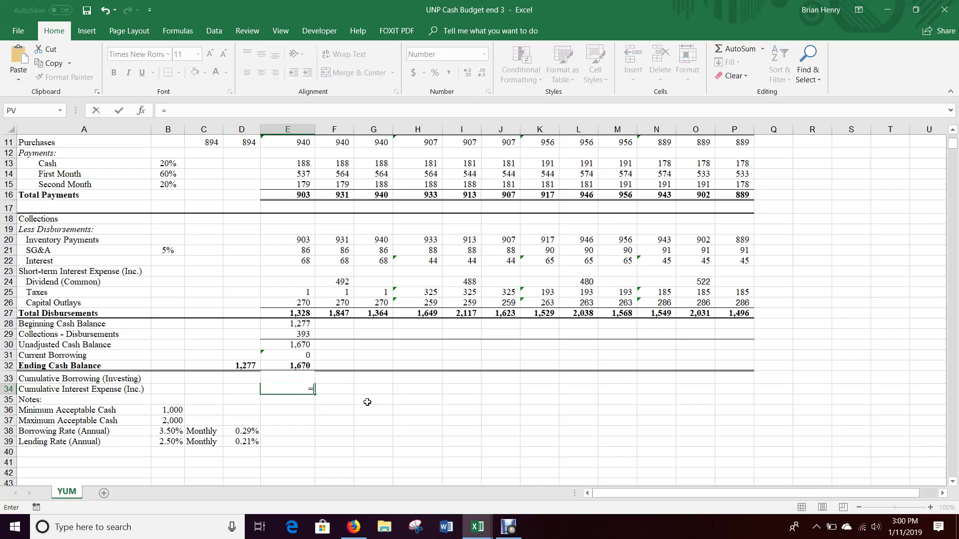
pyautogui.press('Left')
pyautogui.write('+')
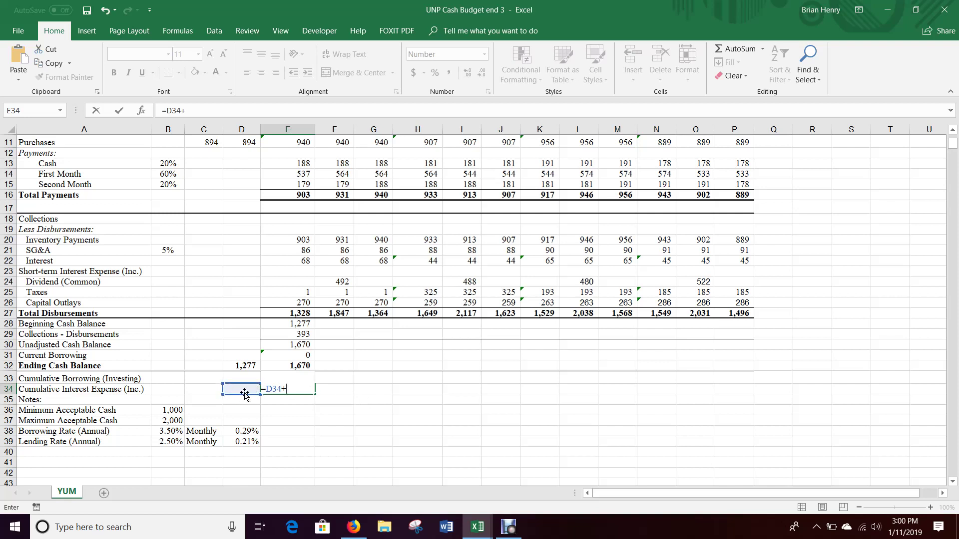
pyautogui.click(299, 273)
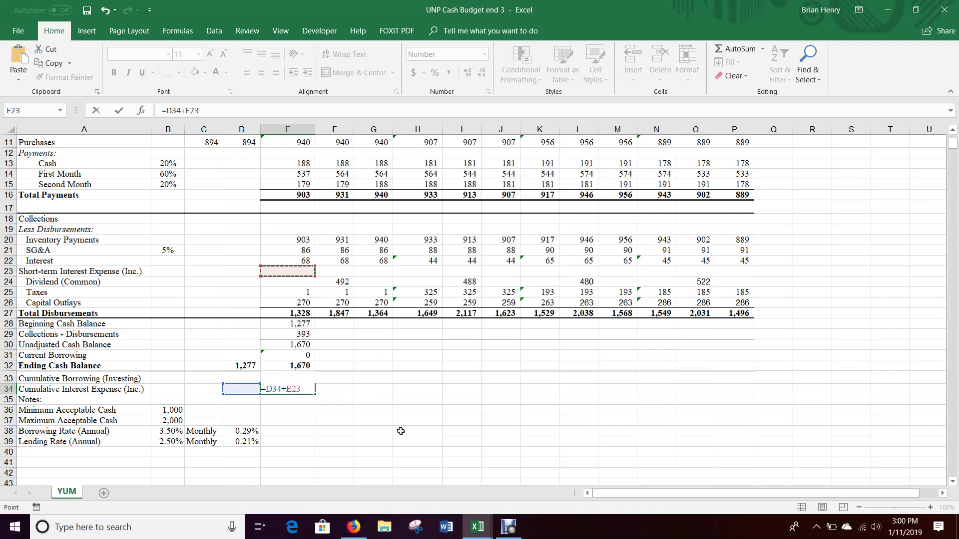
pyautogui.press('Return')
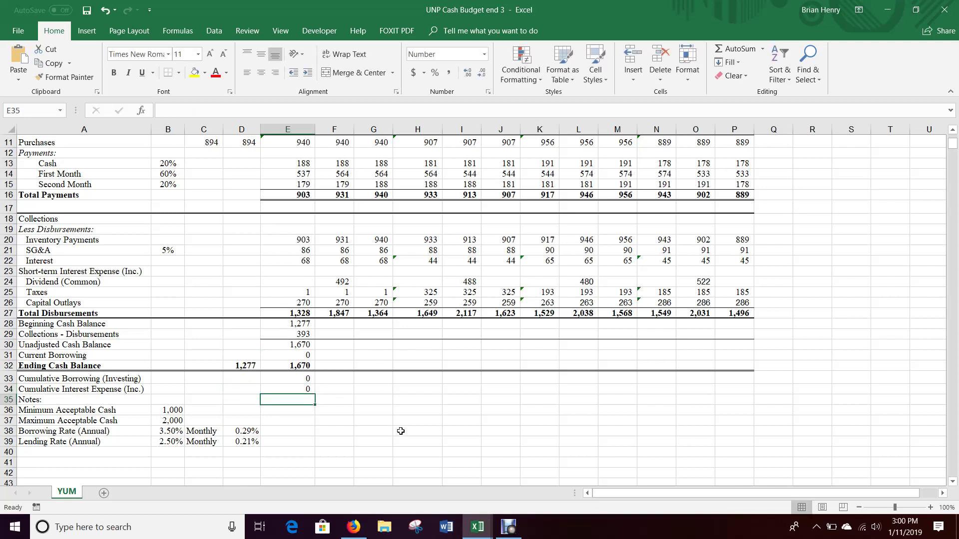
# Copy January's cash balance and borrowing formulas in E28:E34 across the remaining months through column P
pyautogui.click(304, 273)
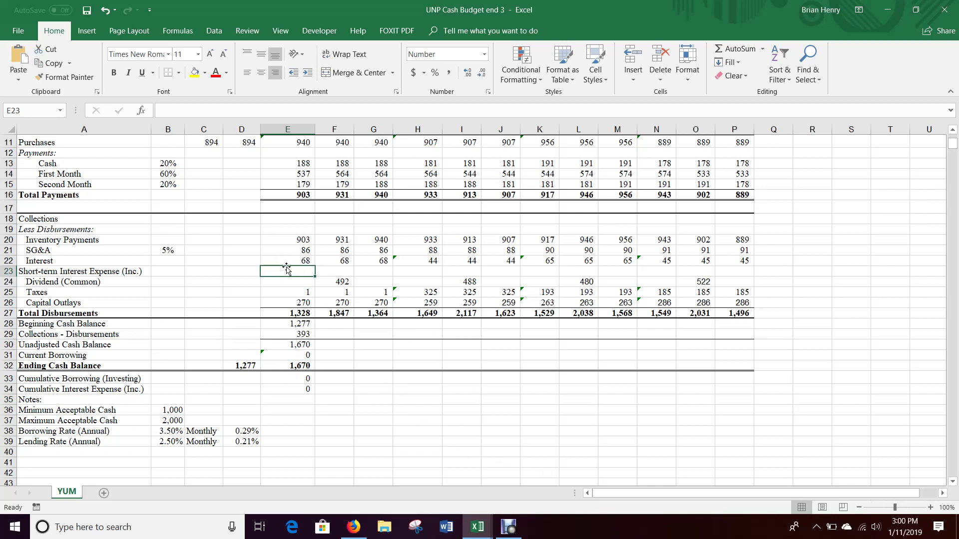
pyautogui.moveTo(305, 323); pyautogui.dragTo(741, 402)
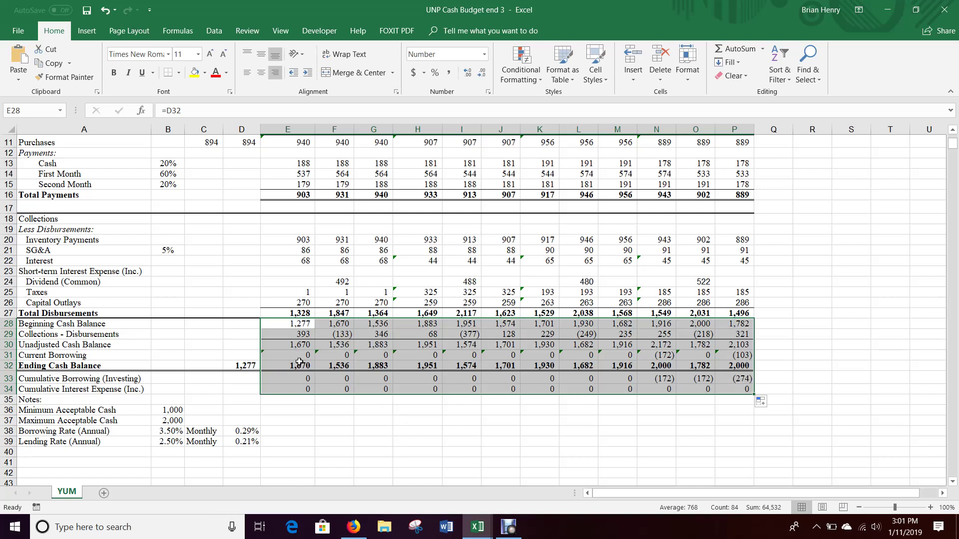
# Test the borrowing formulas by overriding January's Unadjusted Cash Balance in E30 with 500
pyautogui.click(304, 346)
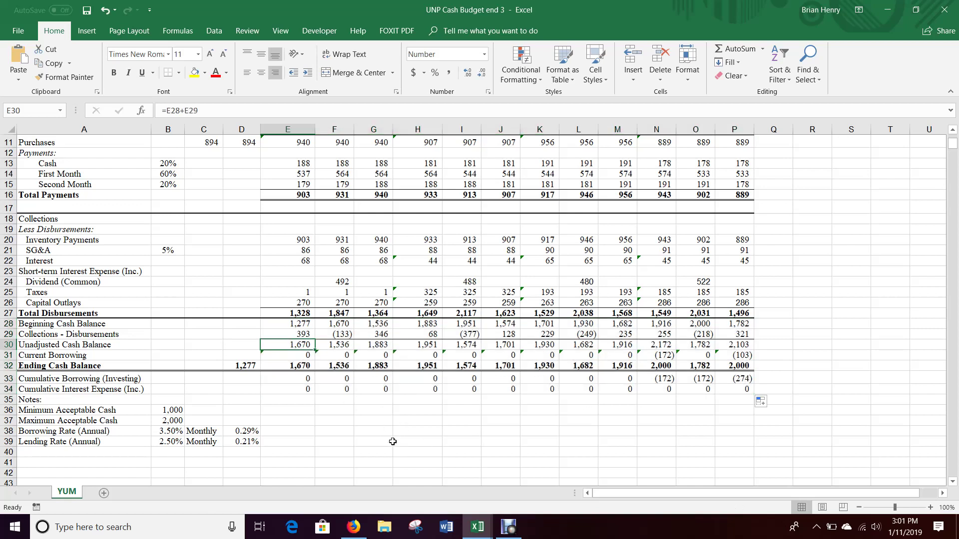
pyautogui.write('500')
pyautogui.press('Return')
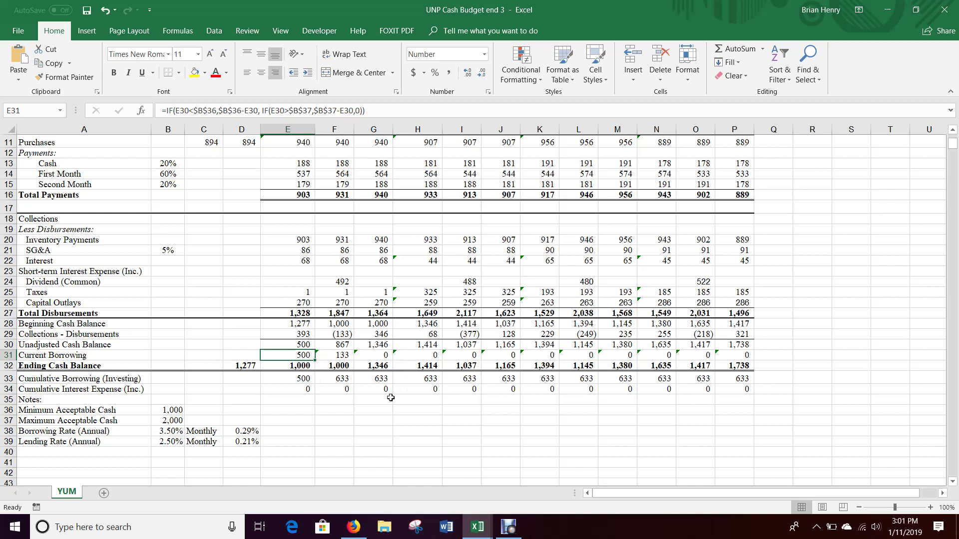
# Override March's Unadjusted Cash Balance in G30 with 2800 to test investing, and undo both the January and March overrides
pyautogui.click(383, 346)
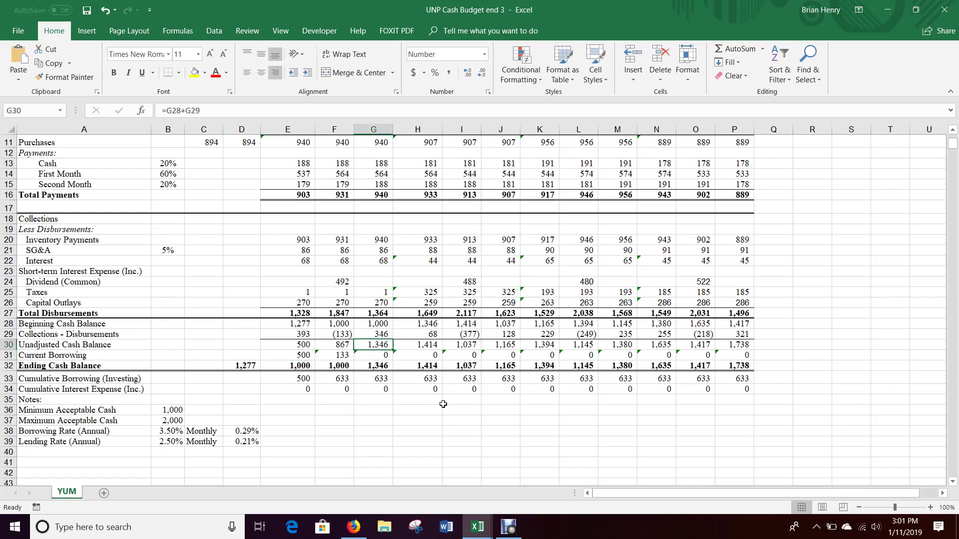
pyautogui.write('2800')
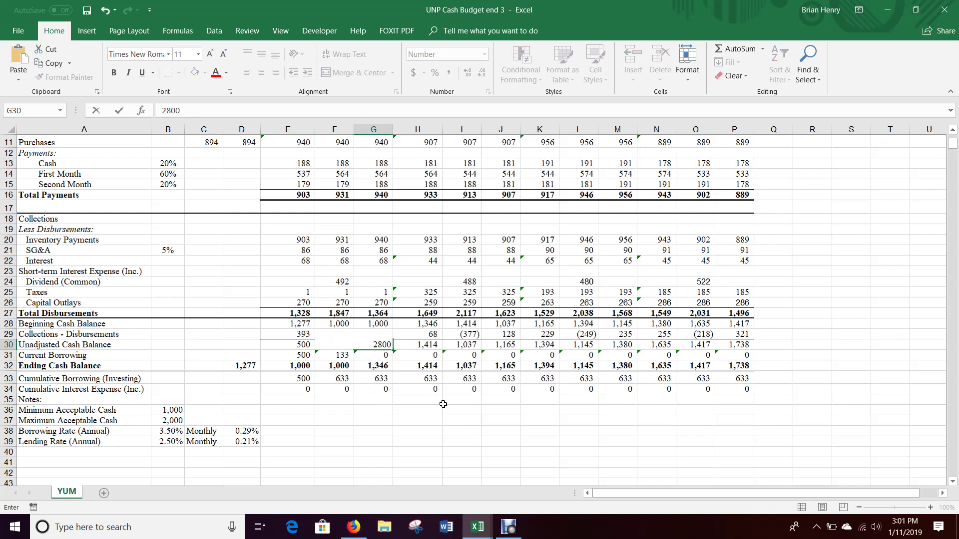
pyautogui.press('Return')
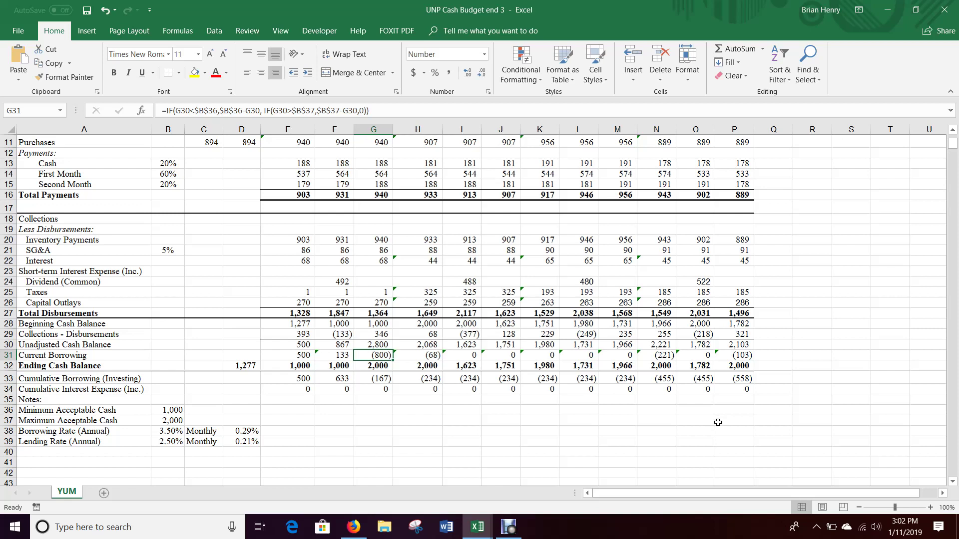
pyautogui.hotkey('ctrl', 'z')
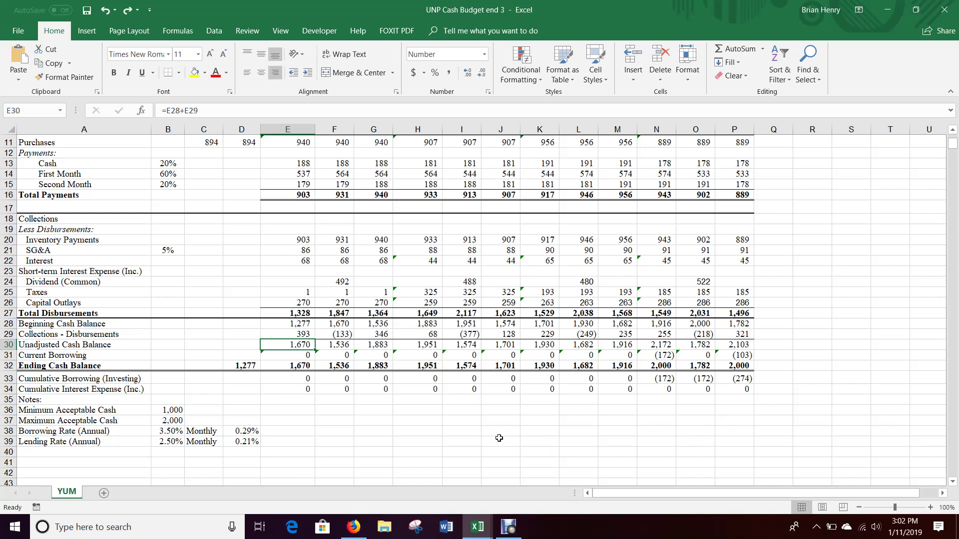
# Begin February's Short-term Interest Expense formula in F23, charging the monthly borrowing rate on positive prior cumulative borrowing: =IF(E33>0,E33*$D$38,
pyautogui.click(295, 272)
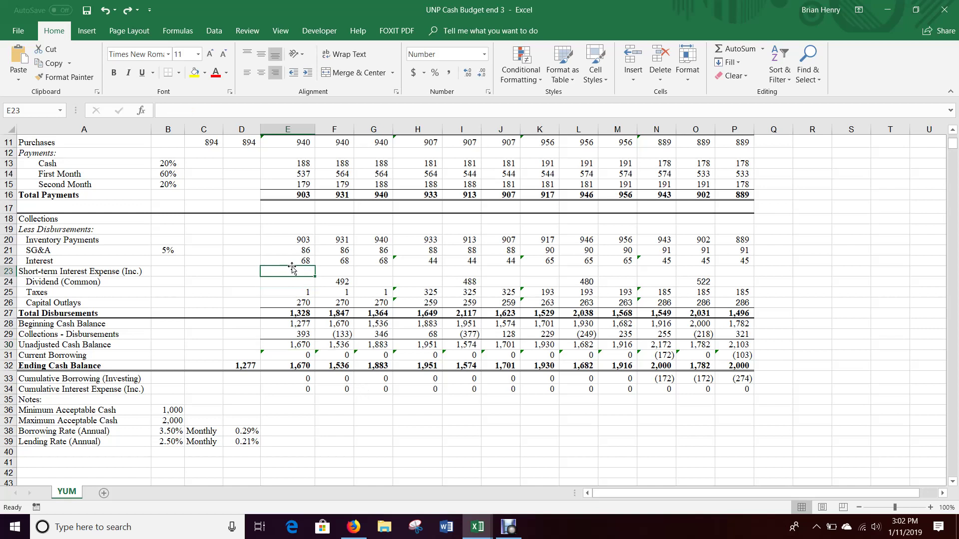
pyautogui.click(330, 269)
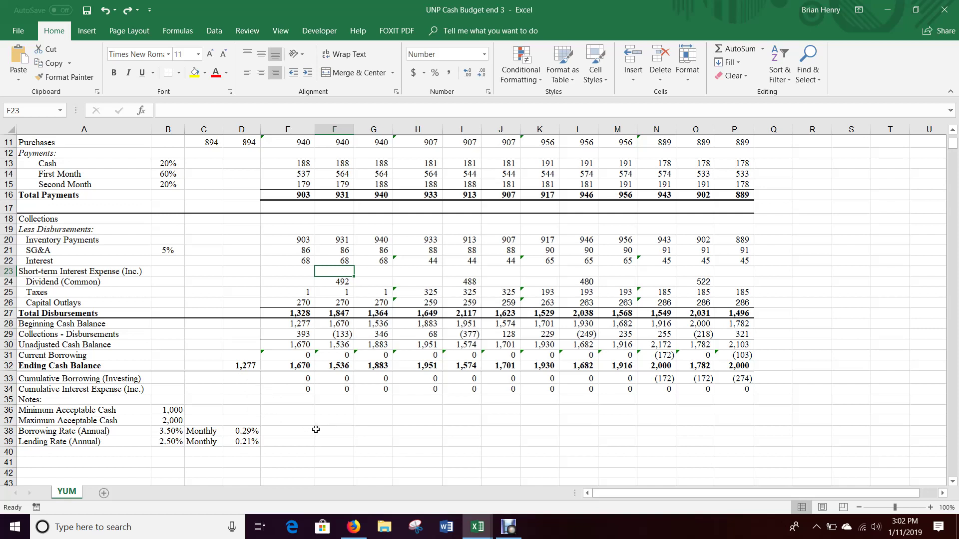
pyautogui.write('=')
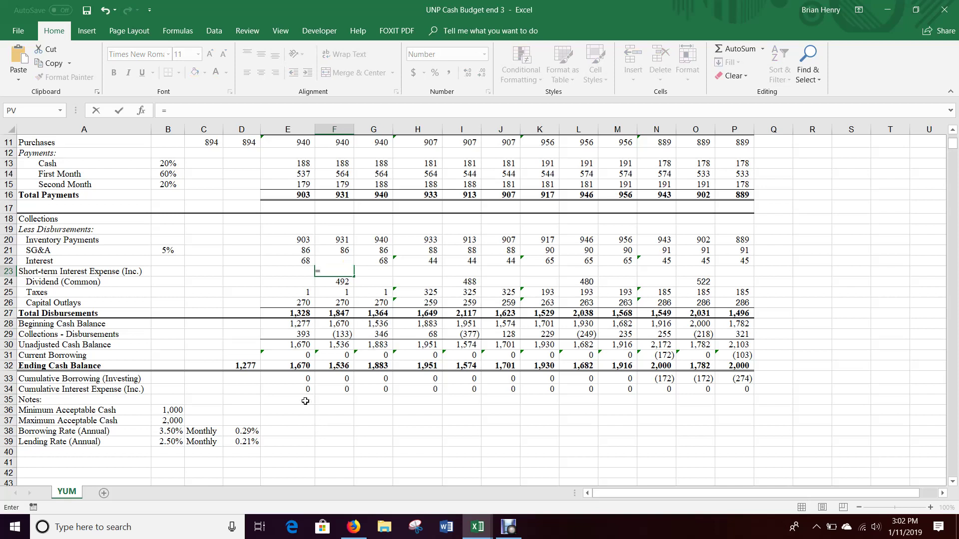
pyautogui.click(304, 378)
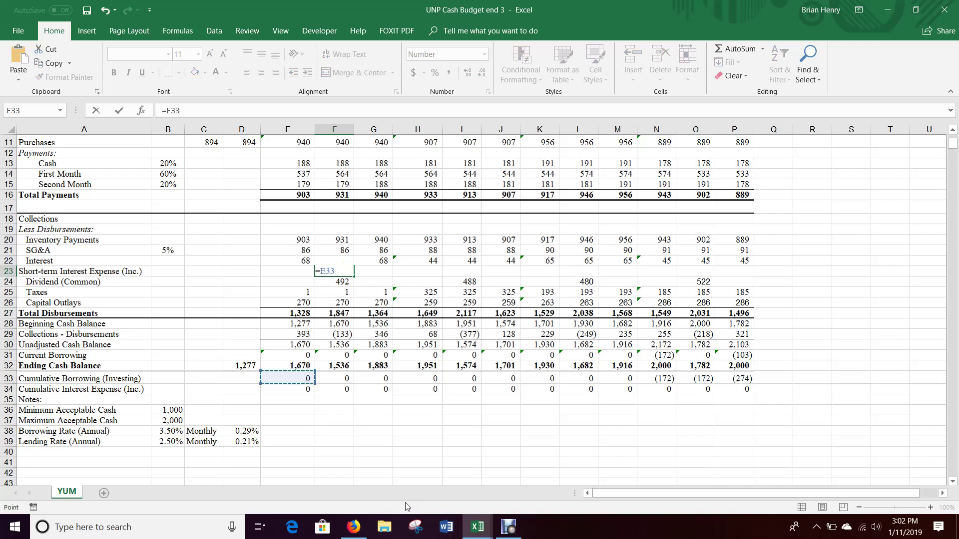
pyautogui.press('BackSpace')
pyautogui.press('BackSpace')
pyautogui.press('BackSpace')
pyautogui.write('if(')
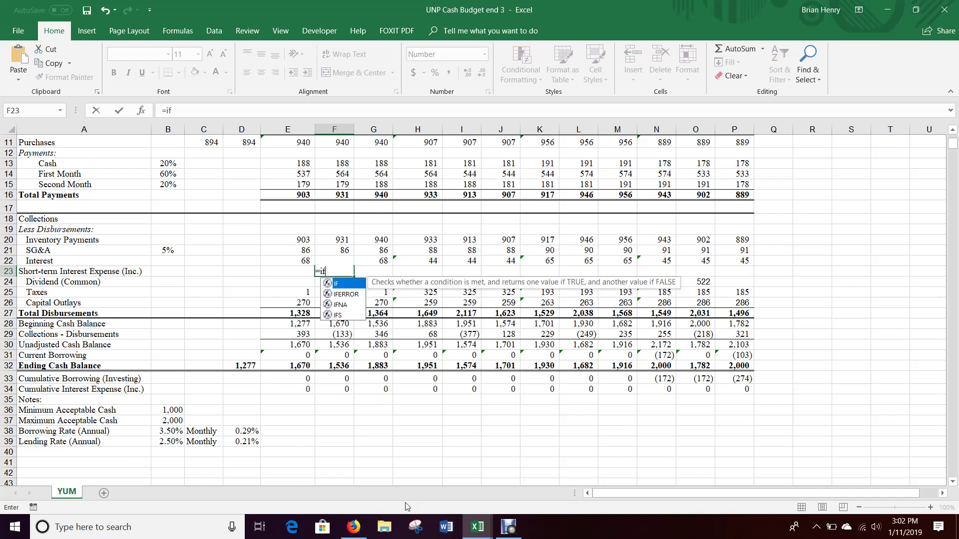
pyautogui.click(302, 378)
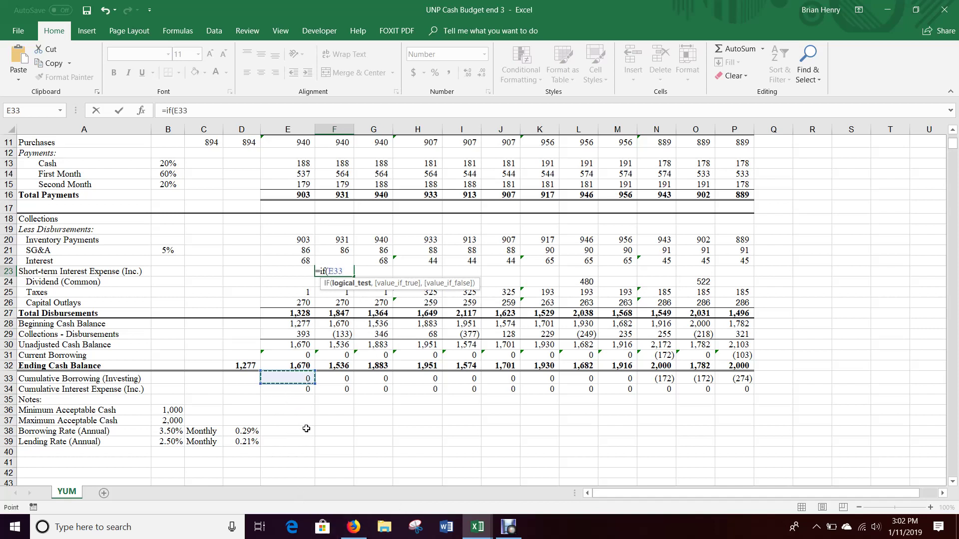
pyautogui.write('>0')
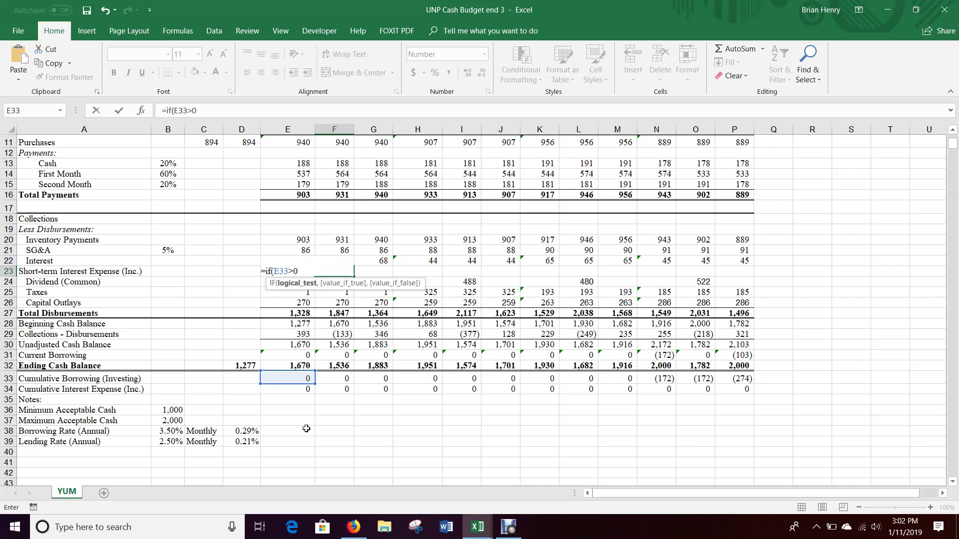
pyautogui.write(',')
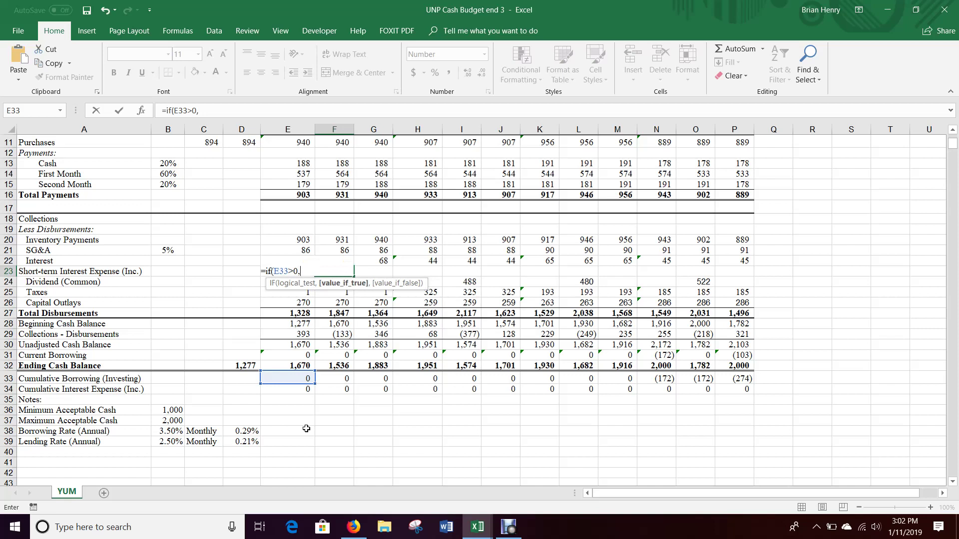
pyautogui.click(292, 377)
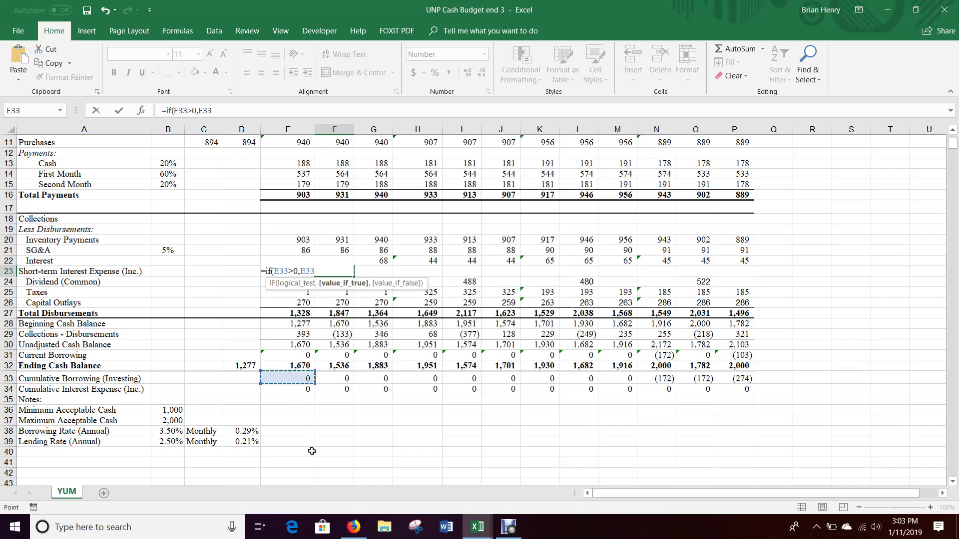
pyautogui.write('*')
pyautogui.click(240, 432)
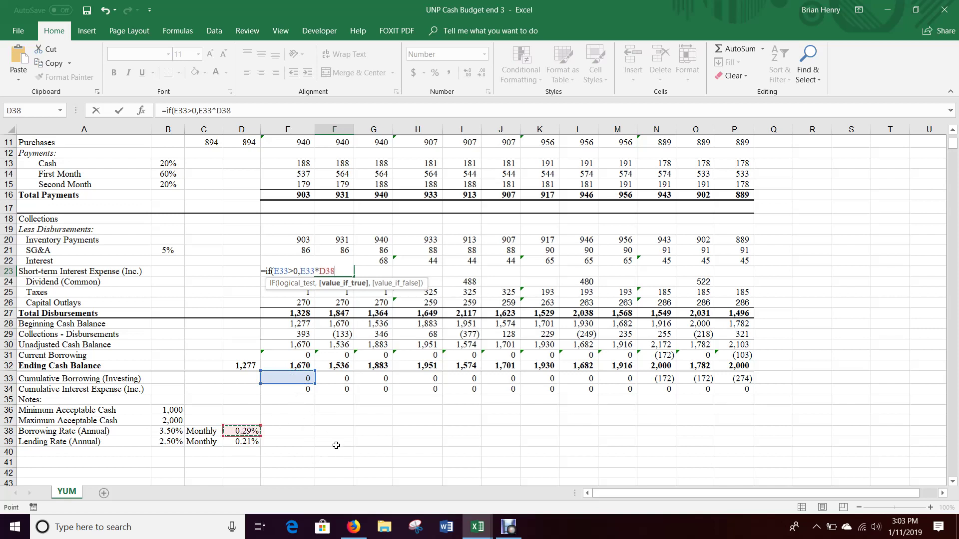
pyautogui.press('F4')
pyautogui.write(',')
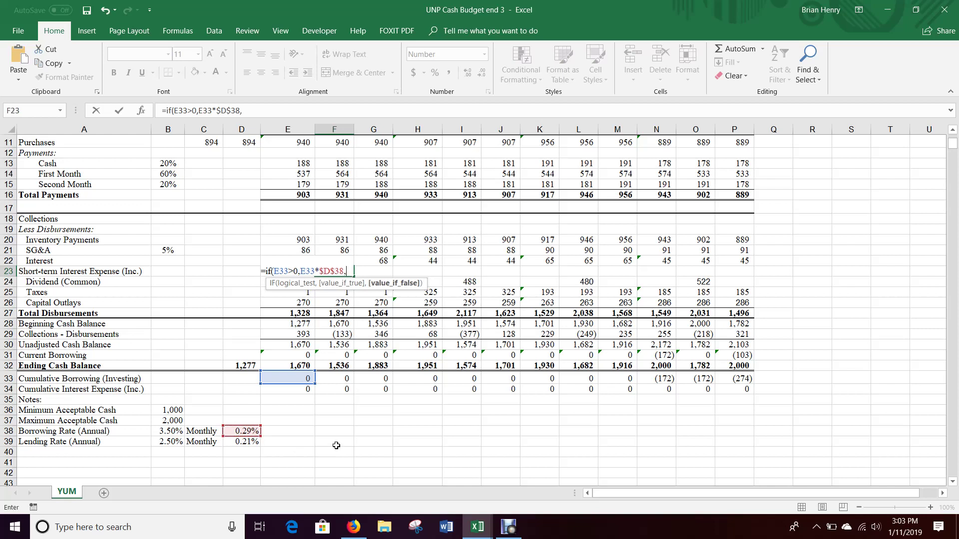
# Complete F23 with a nested condition applying the monthly lending rate to negative cumulative borrowing, otherwise zero: IF(E33<0,E33*$D$39,0))
pyautogui.write(' if(')
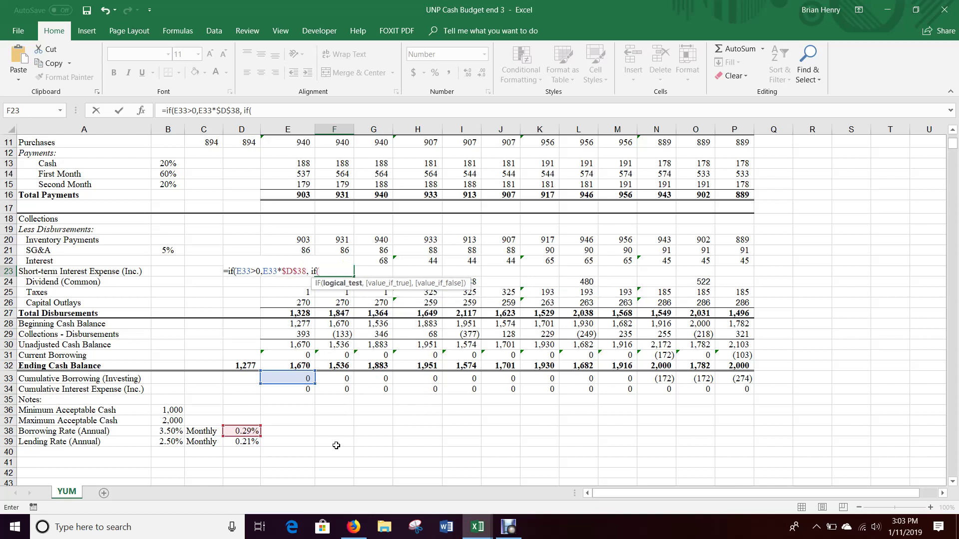
pyautogui.click(294, 380)
pyautogui.write('<0')
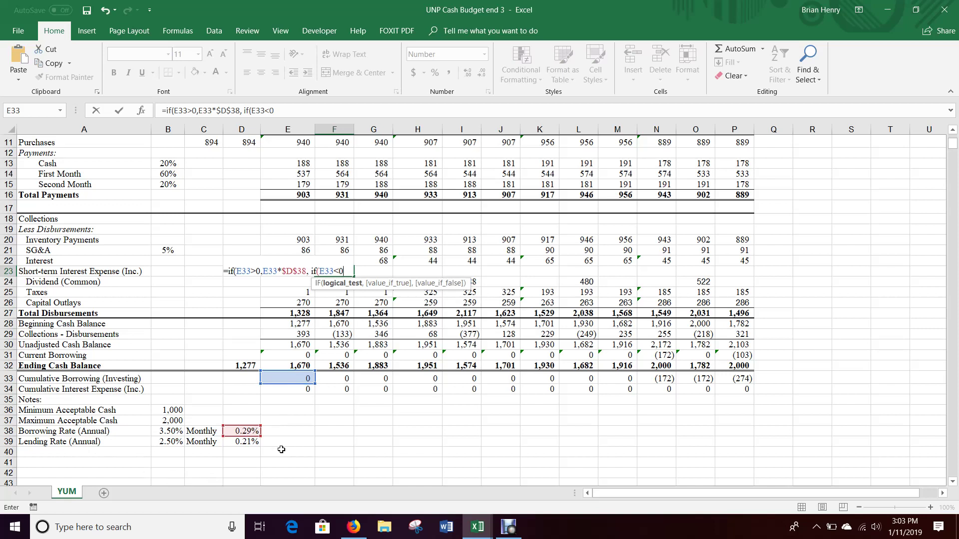
pyautogui.write(',')
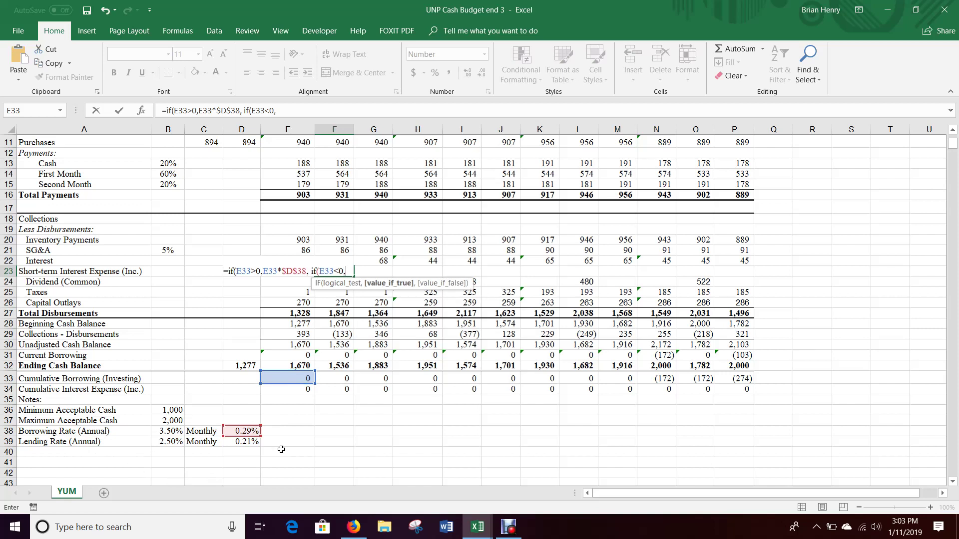
pyautogui.click(290, 379)
pyautogui.write('*')
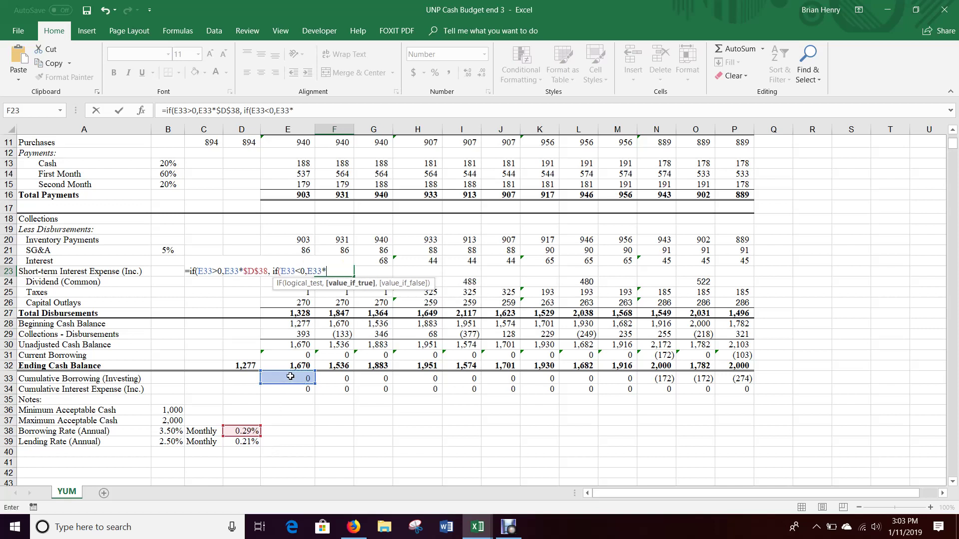
pyautogui.click(237, 444)
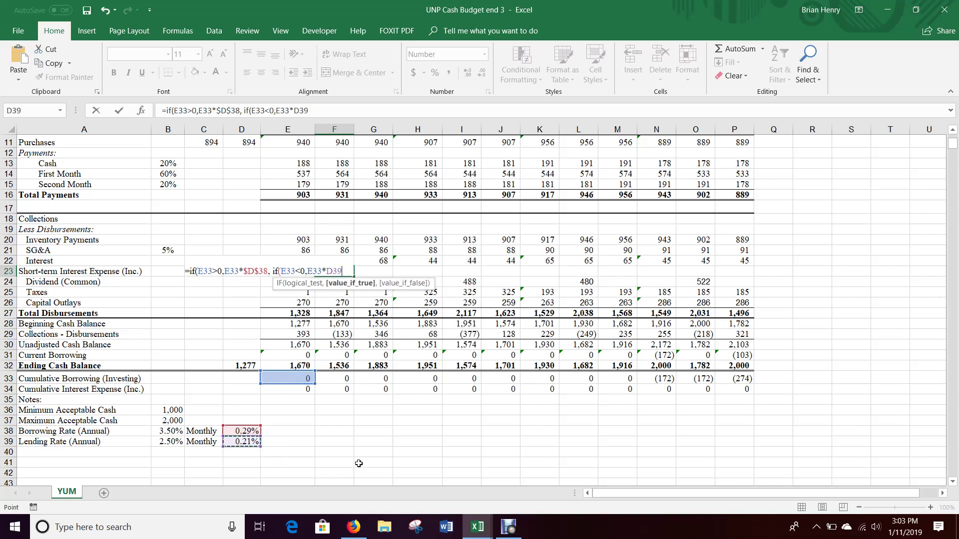
pyautogui.press('F4')
pyautogui.write(',')
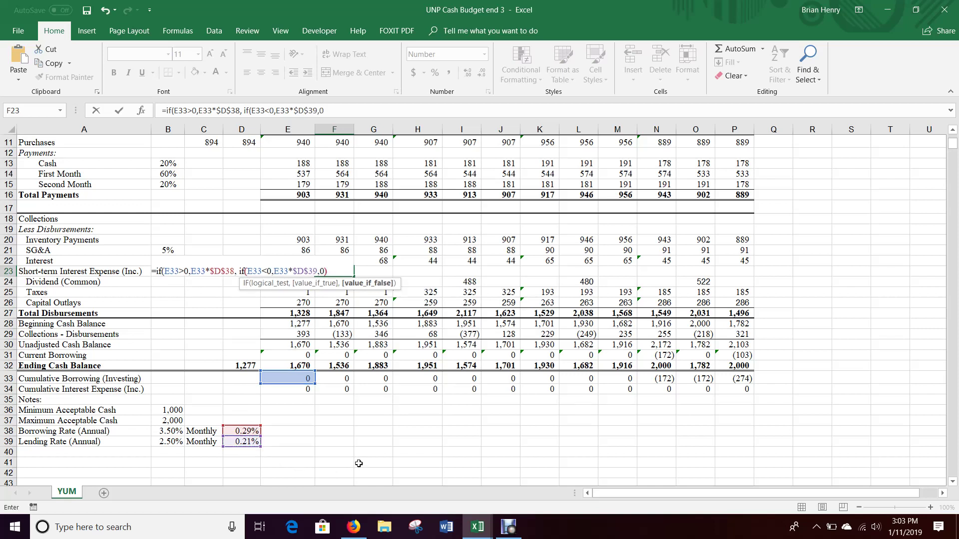
pyautogui.write('0)')
pyautogui.press('Return')
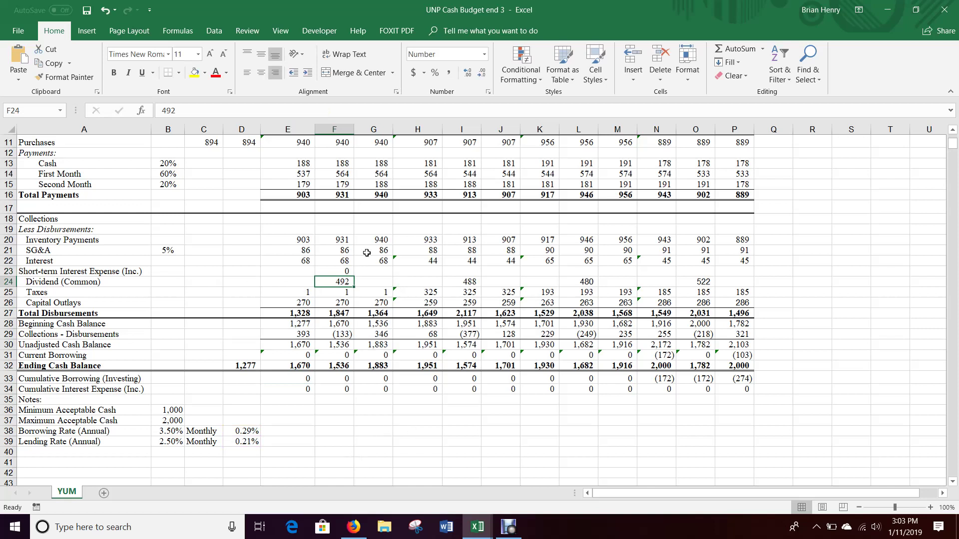
# Copy F23's short-term interest formula across through column P and show two decimal places in O23:P23
pyautogui.click(352, 271)
pyautogui.moveTo(354, 276); pyautogui.dragTo(746, 303)
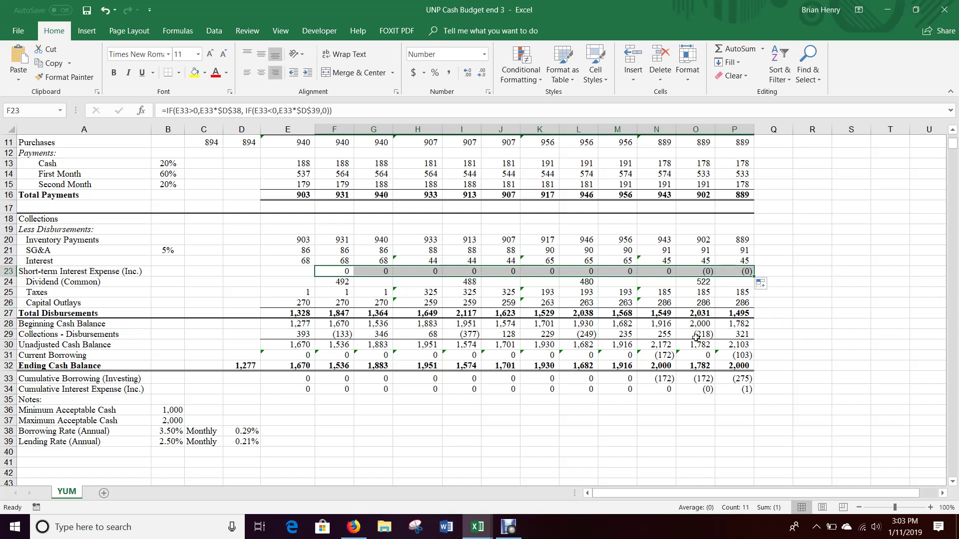
pyautogui.moveTo(705, 271); pyautogui.dragTo(736, 272)
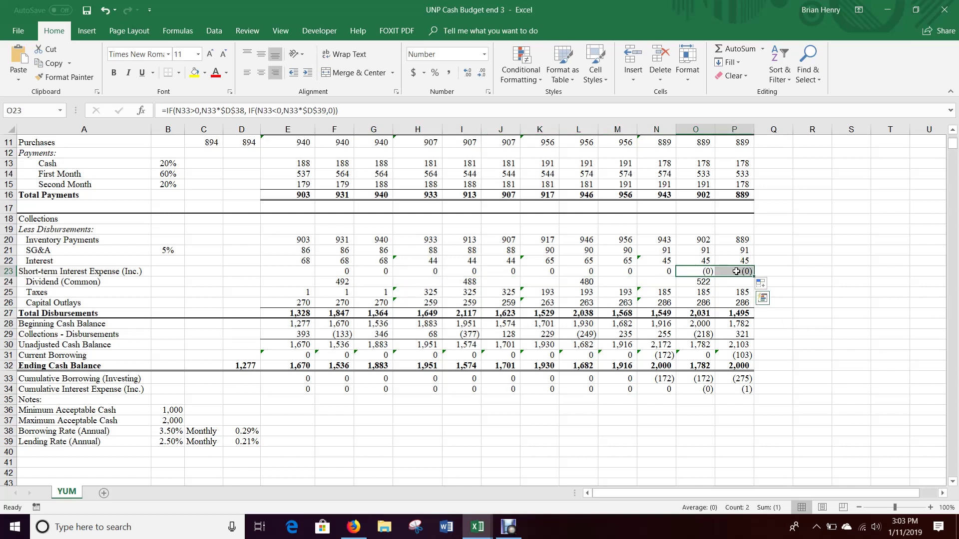
pyautogui.click(467, 72)
pyautogui.click(467, 72)
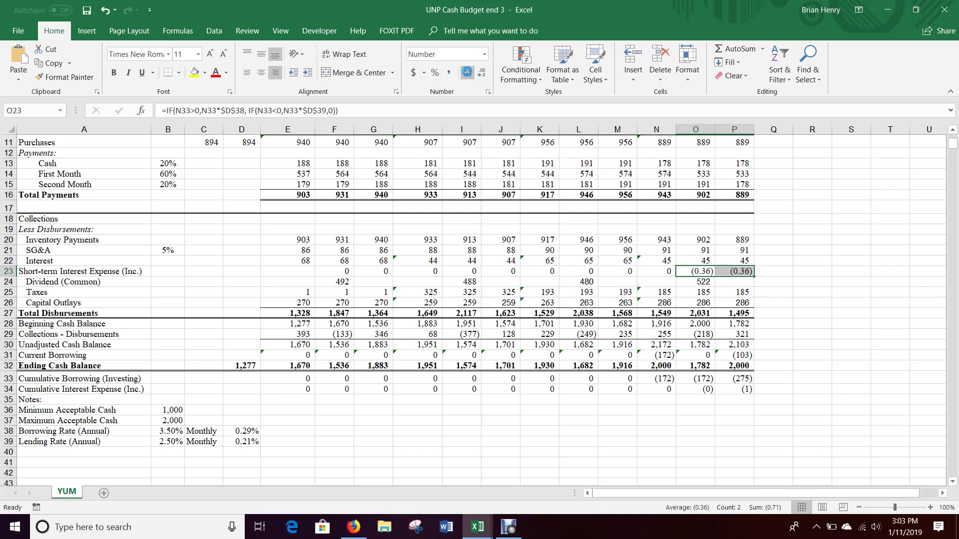
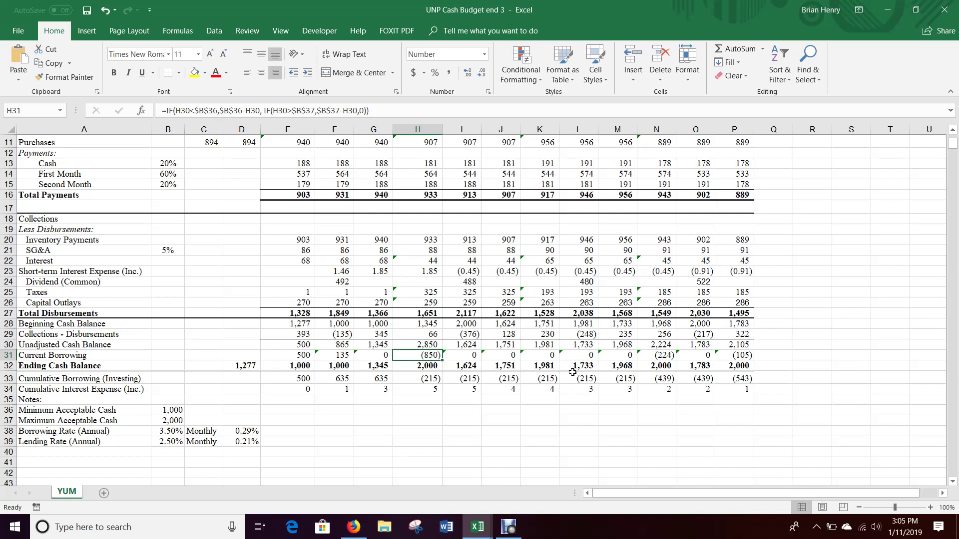
# Try an extra decimal on December's cumulative interest in P34, and undo it together with April's unadjusted cash override in H30
pyautogui.click(737, 392)
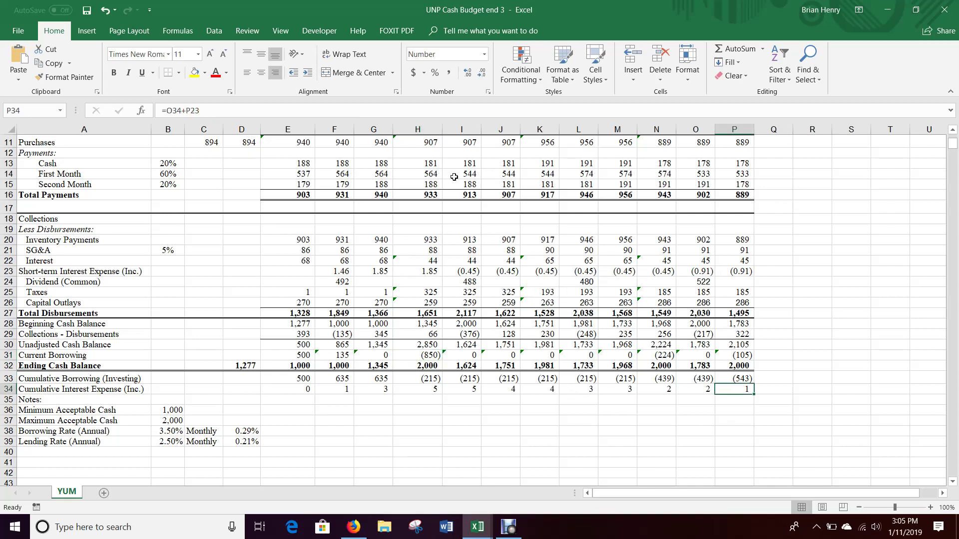
pyautogui.click(468, 72)
pyautogui.hotkey('ctrl', 'z')
pyautogui.hotkey('ctrl', 'z')
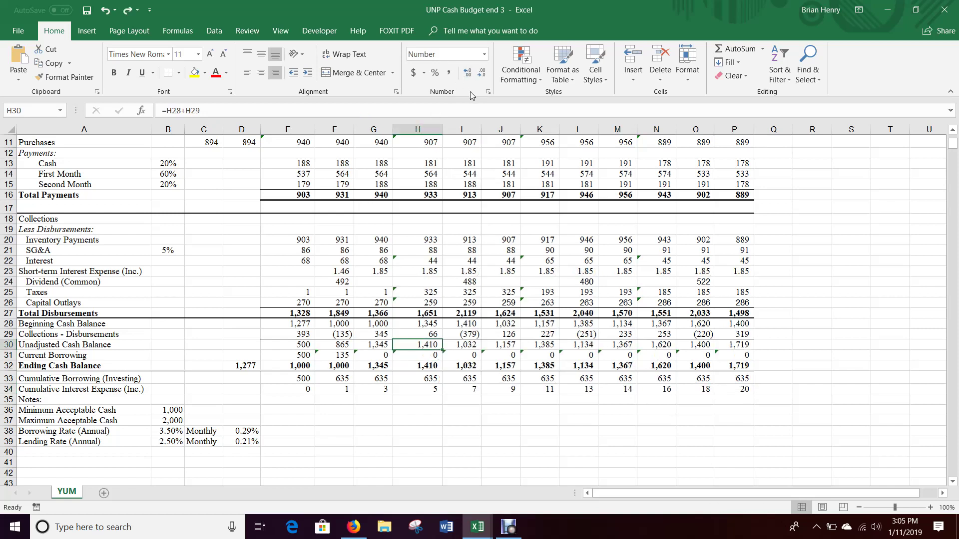
# Undo the decimal formatting of F23:N23 and January's override, restoring the E30 formula =E28+E29
pyautogui.hotkey('ctrl', 'z')
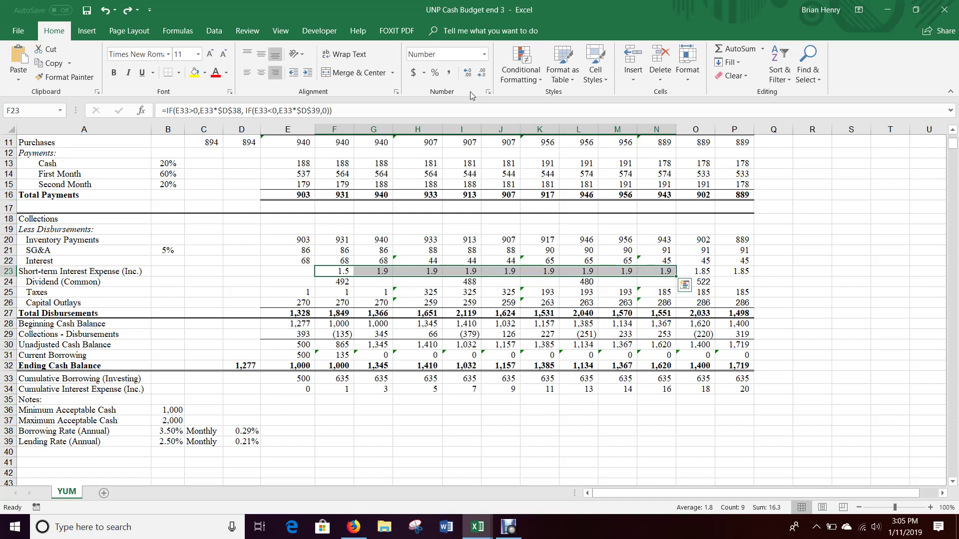
pyautogui.click(467, 72)
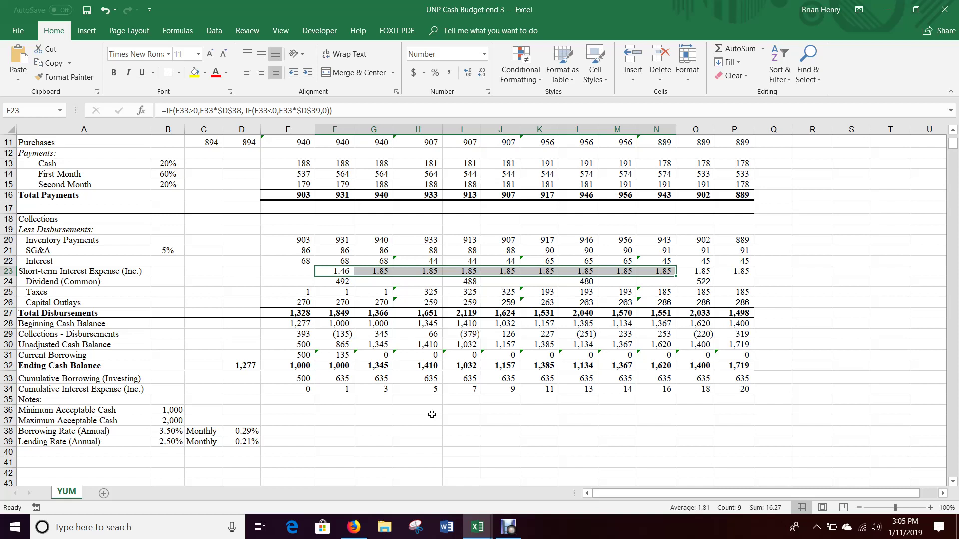
pyautogui.hotkey('ctrl', 'z')
pyautogui.hotkey('ctrl', 'z')
pyautogui.hotkey('ctrl', 'z')
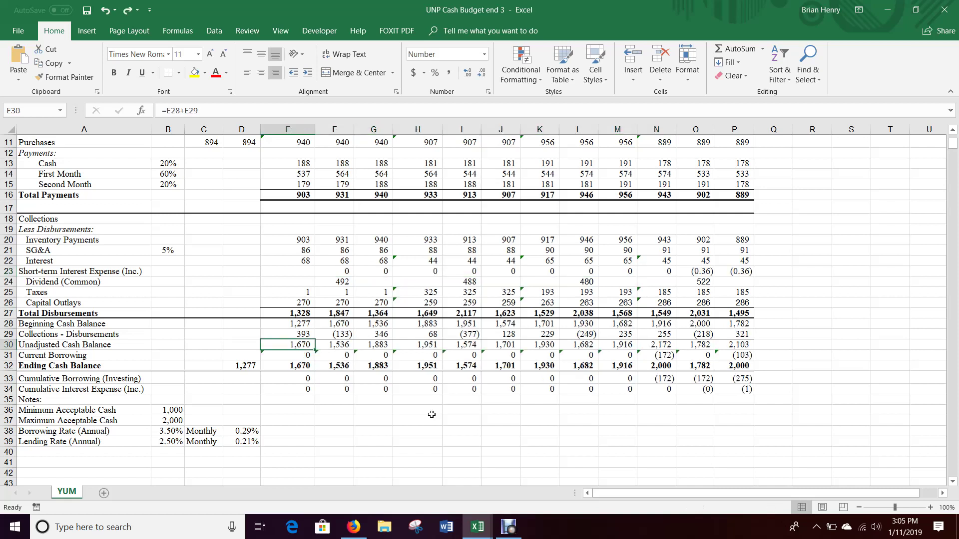
# Show two decimal places for the short-term interest expense in F23:N23
pyautogui.moveTo(346, 271); pyautogui.dragTo(658, 271)
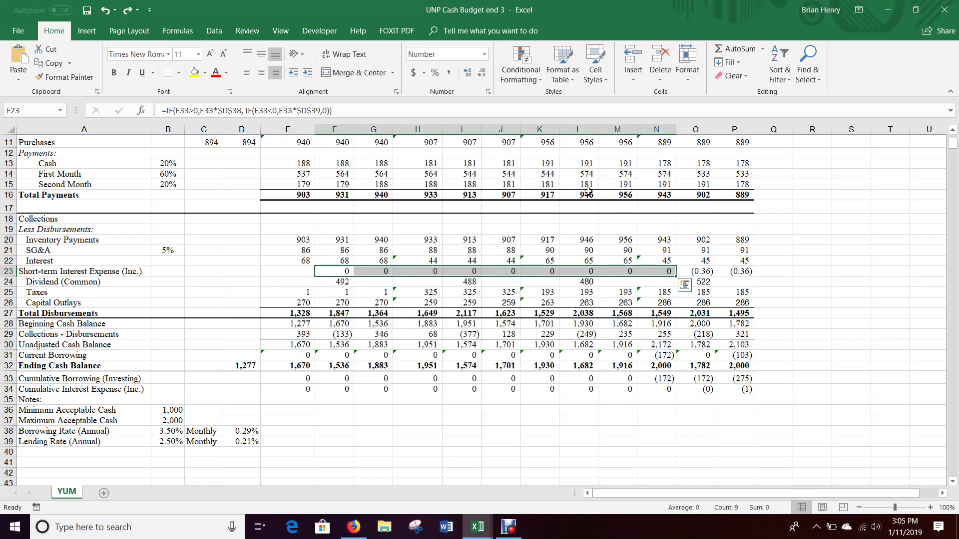
pyautogui.click(467, 72)
pyautogui.click(467, 72)
pyautogui.click(617, 430)
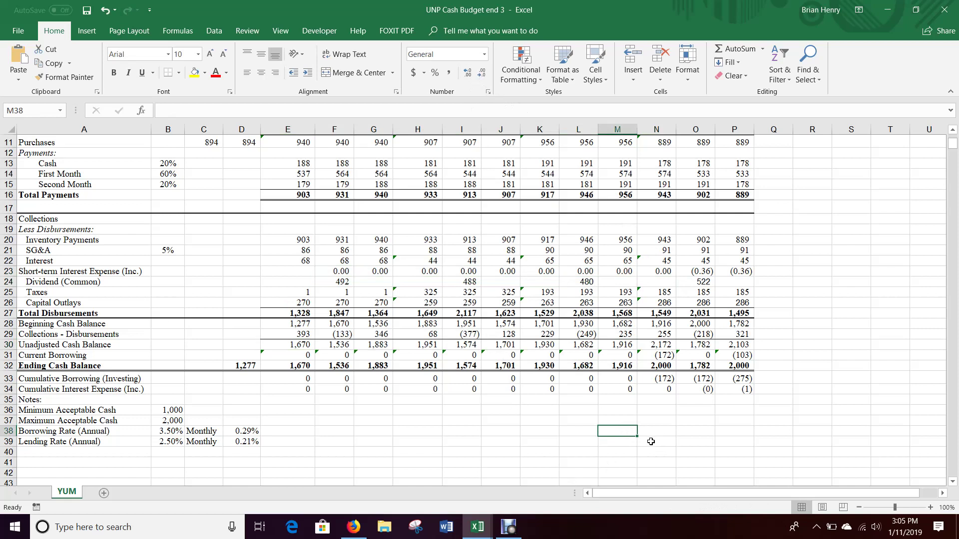